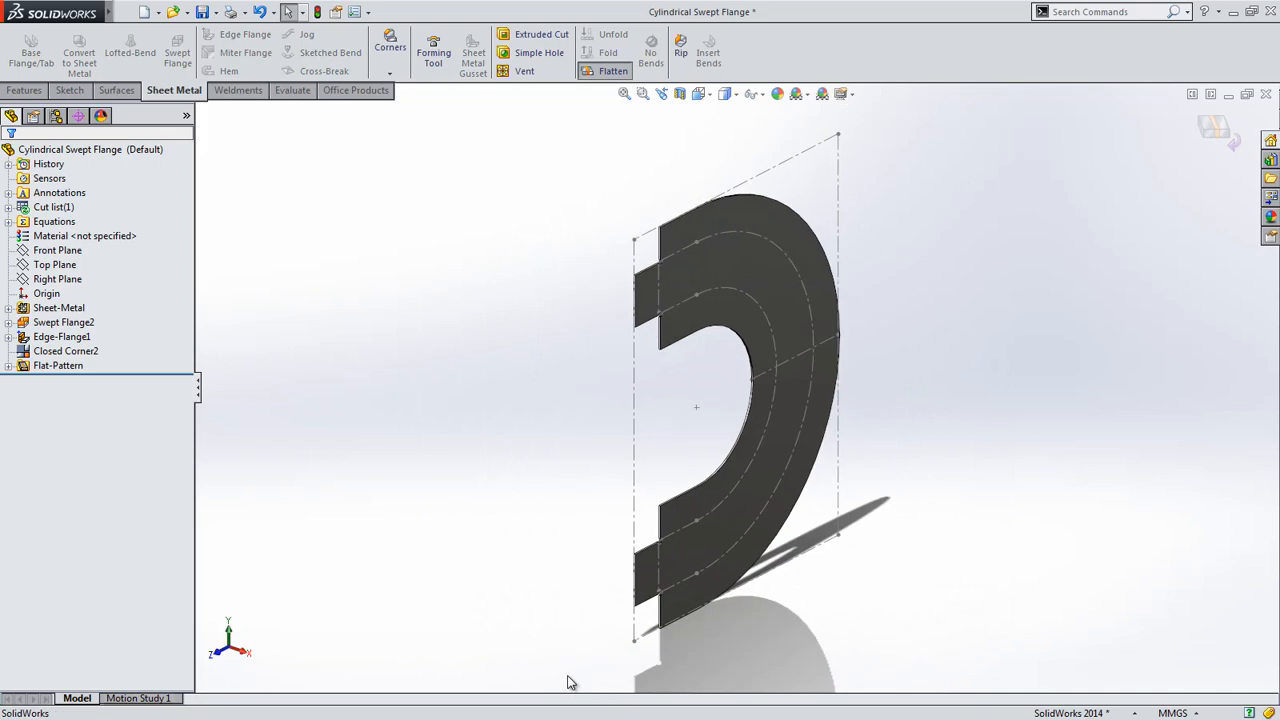
# Edit Swept Flange2 to use the Cylindrical/Conical Bodies option, selecting the straight vertical edge at the end of the flange, and apply it
pyautogui.click(65, 322)
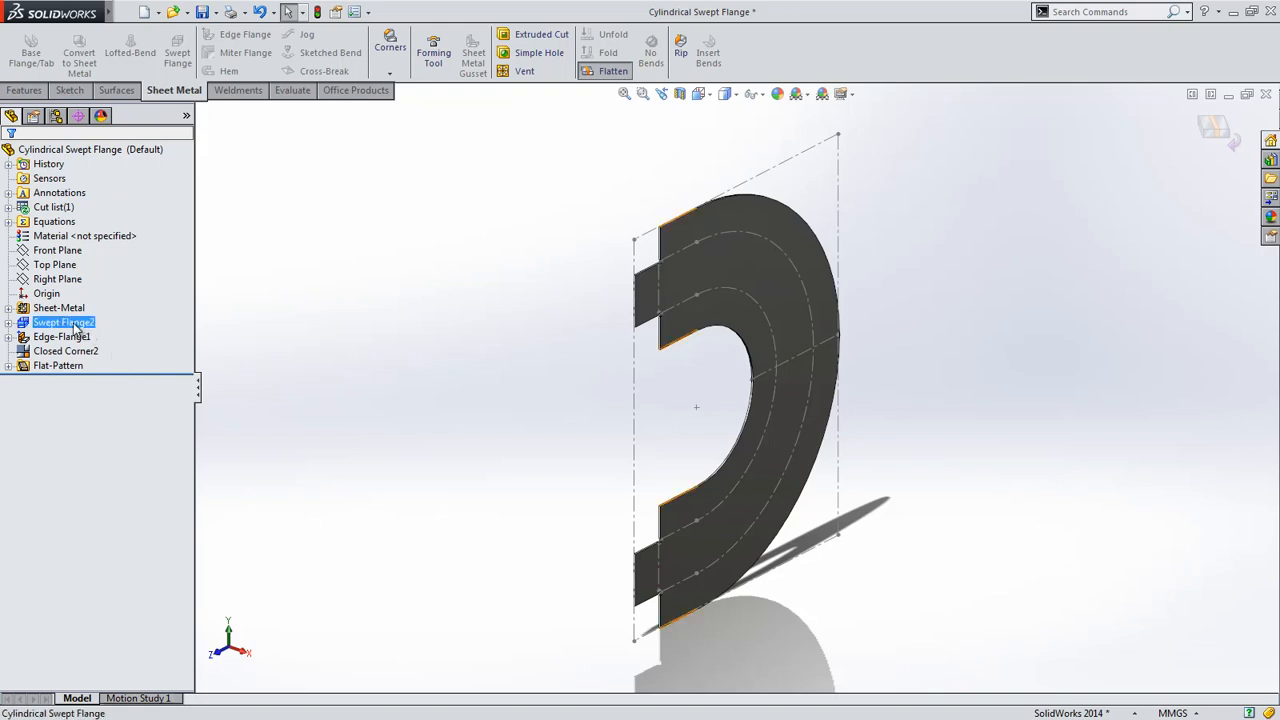
pyautogui.click(88, 280)
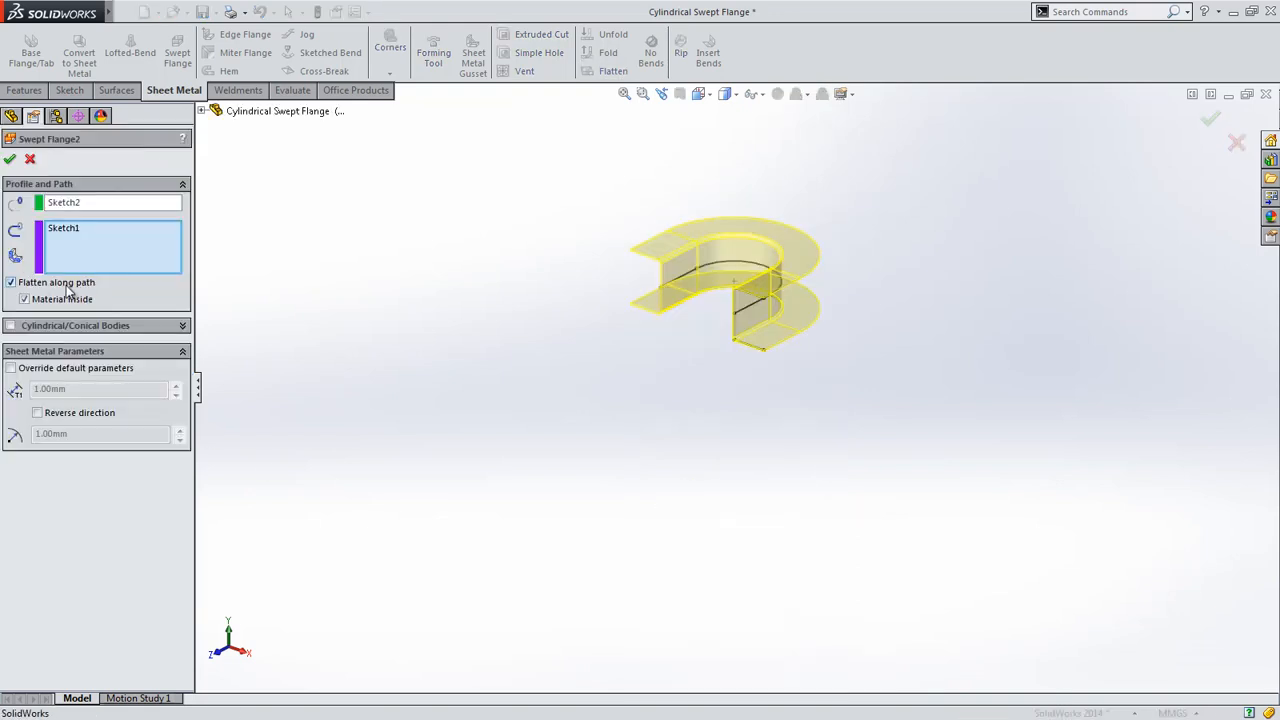
pyautogui.press('f')
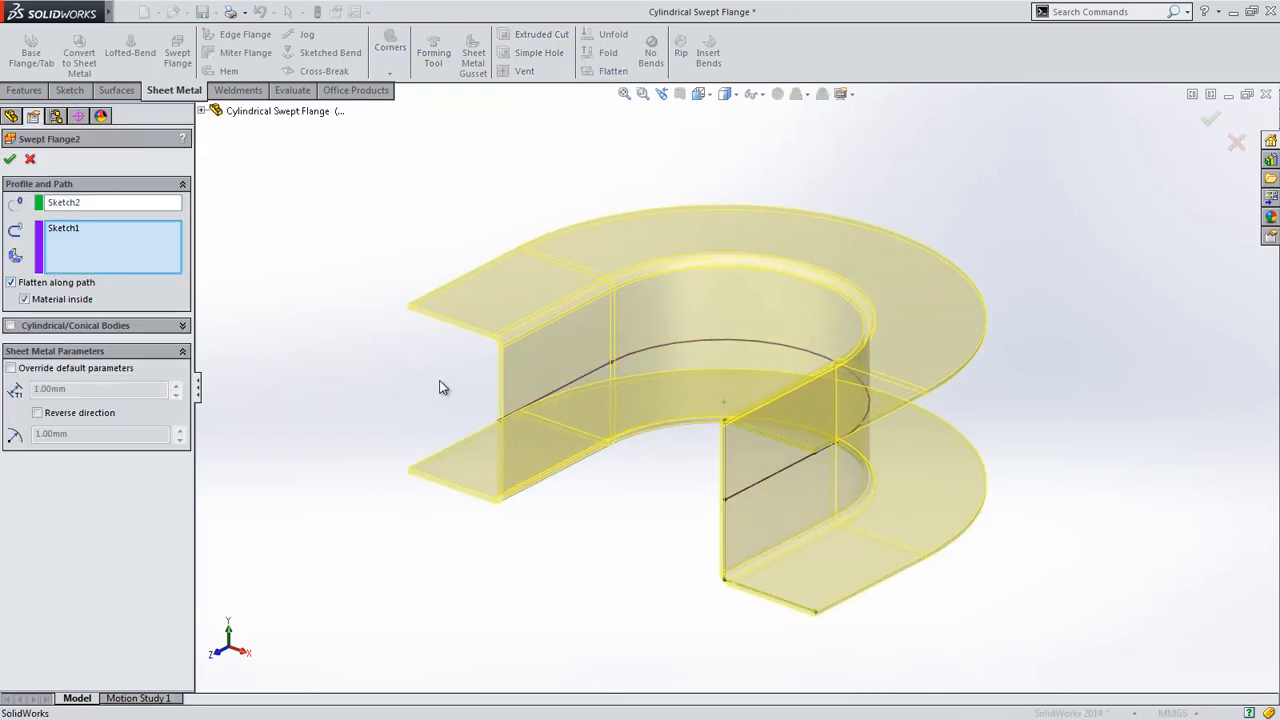
pyautogui.click(11, 325)
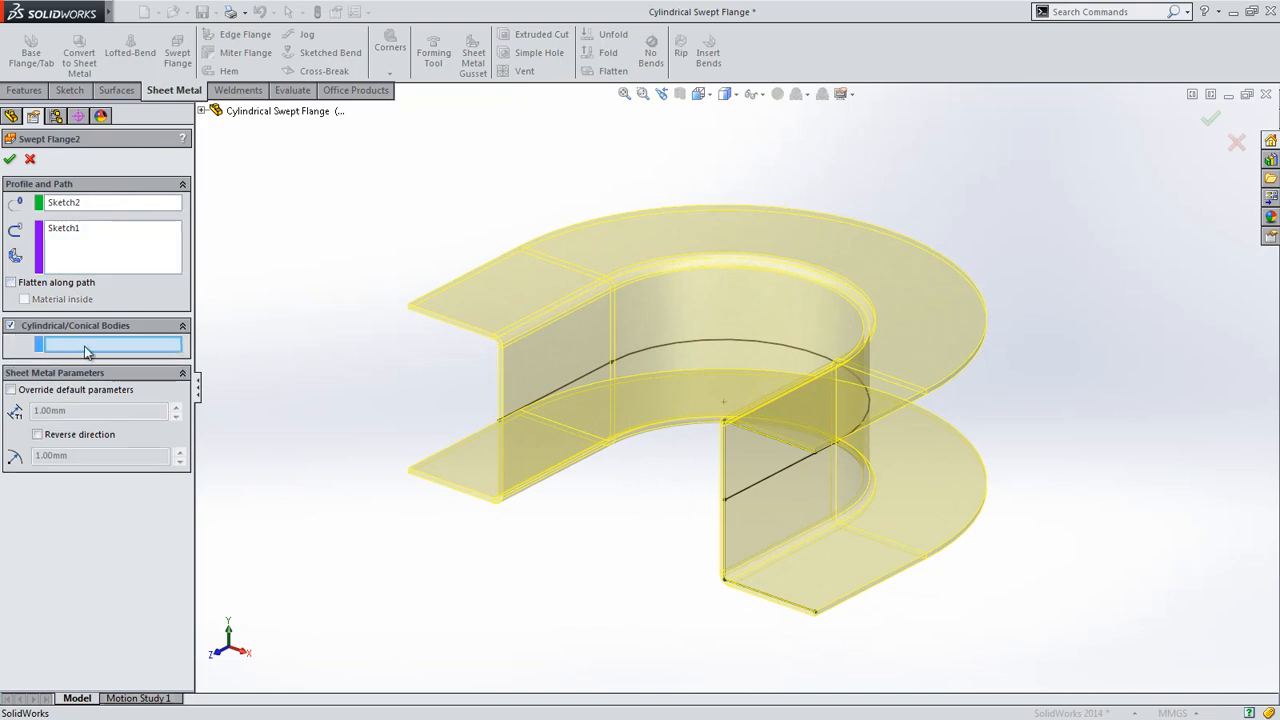
pyautogui.click(724, 497)
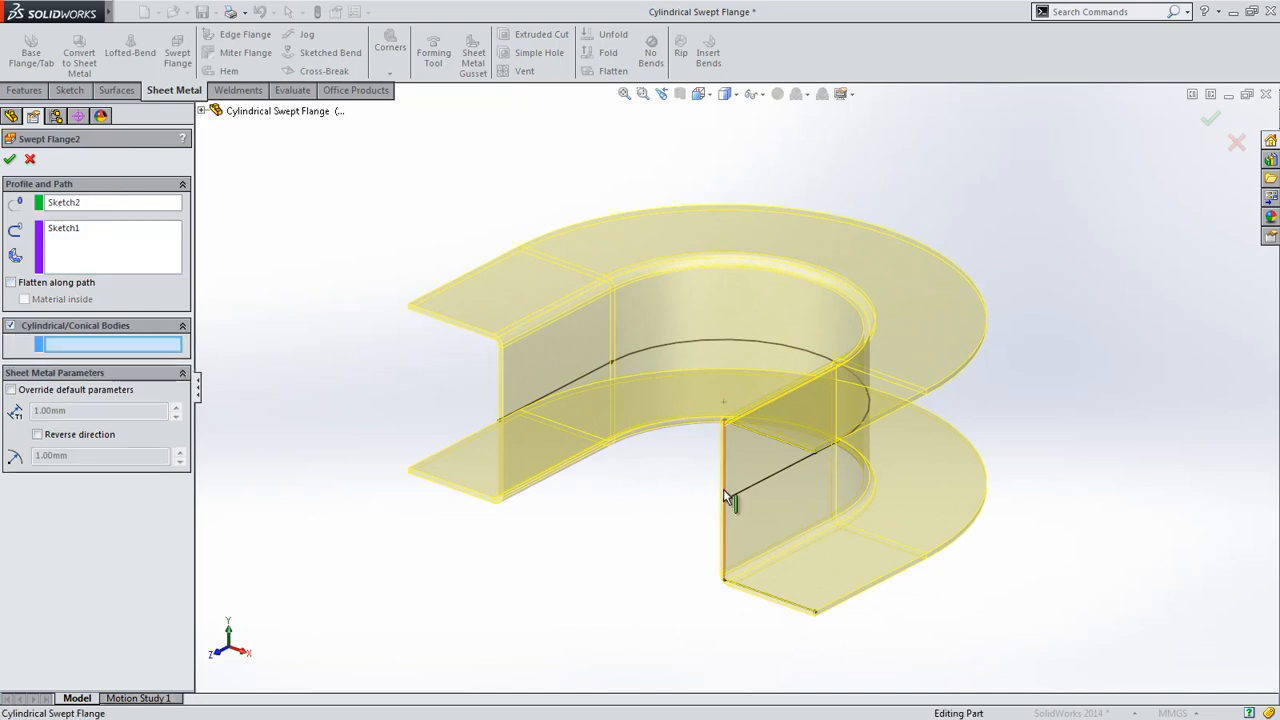
pyautogui.press('Return')
pyautogui.press('f')
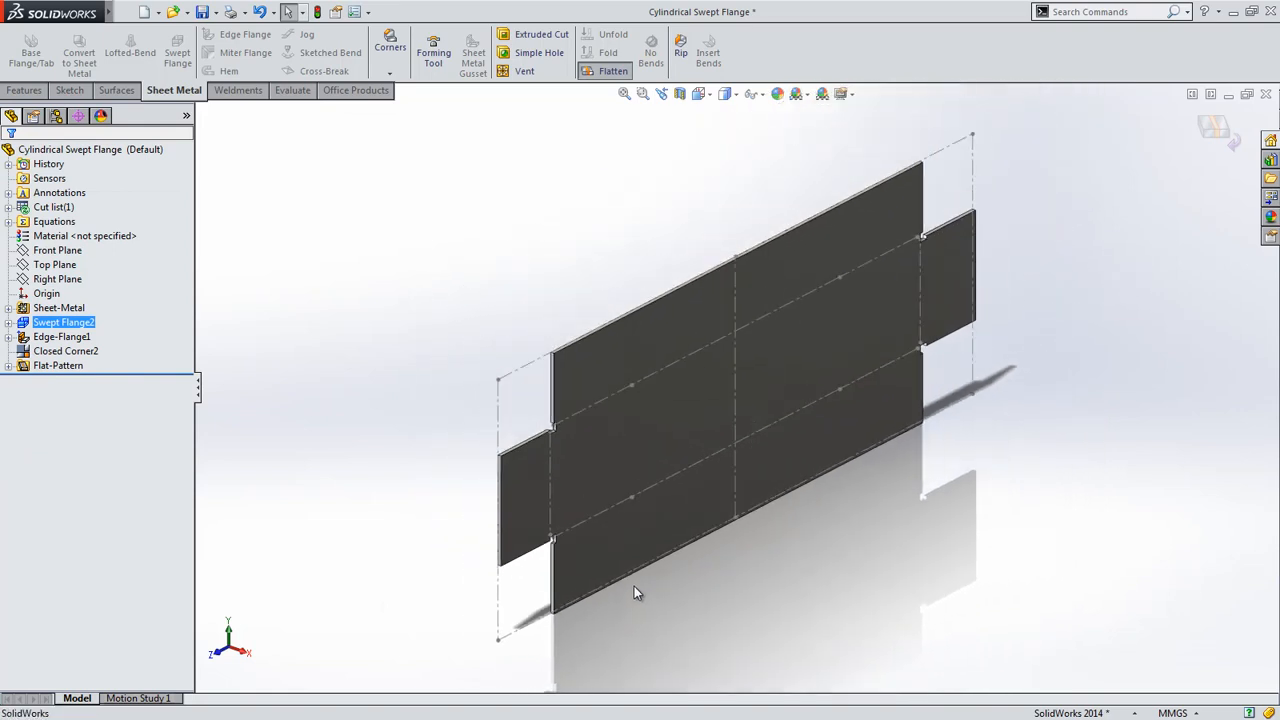
# Exit the flattened state to return the part to its folded form
pyautogui.rightClick(334, 431)
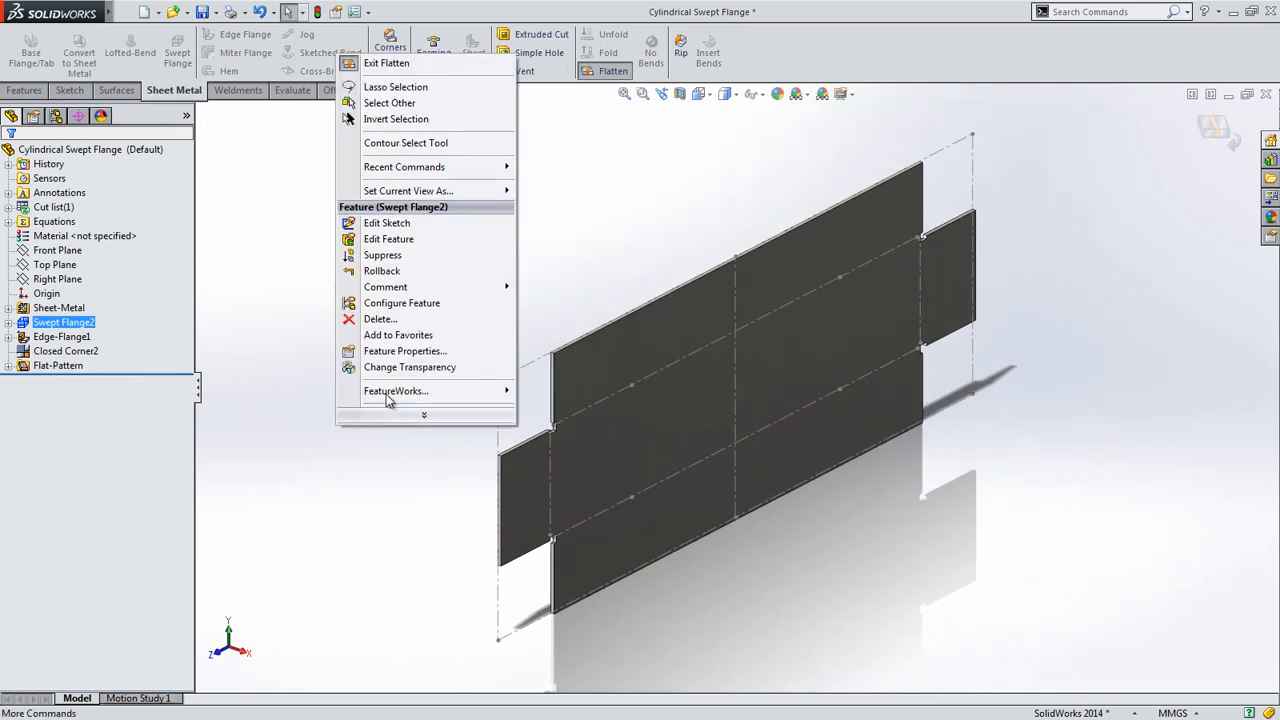
pyautogui.click(370, 64)
pyautogui.press('f')
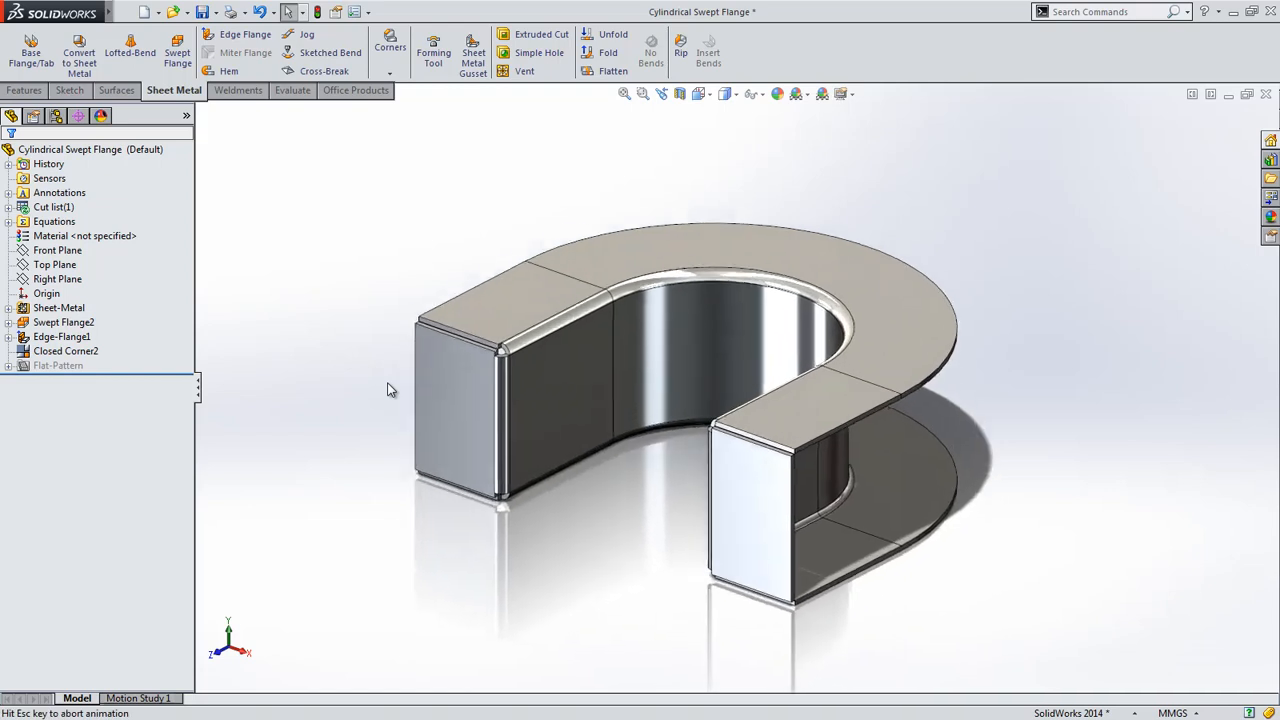
# Start a sheet metal gusset between the inside faces of one end flange and its adjacent straight wall
pyautogui.moveTo(666, 534); pyautogui.dragTo(526, 514, button='middle')
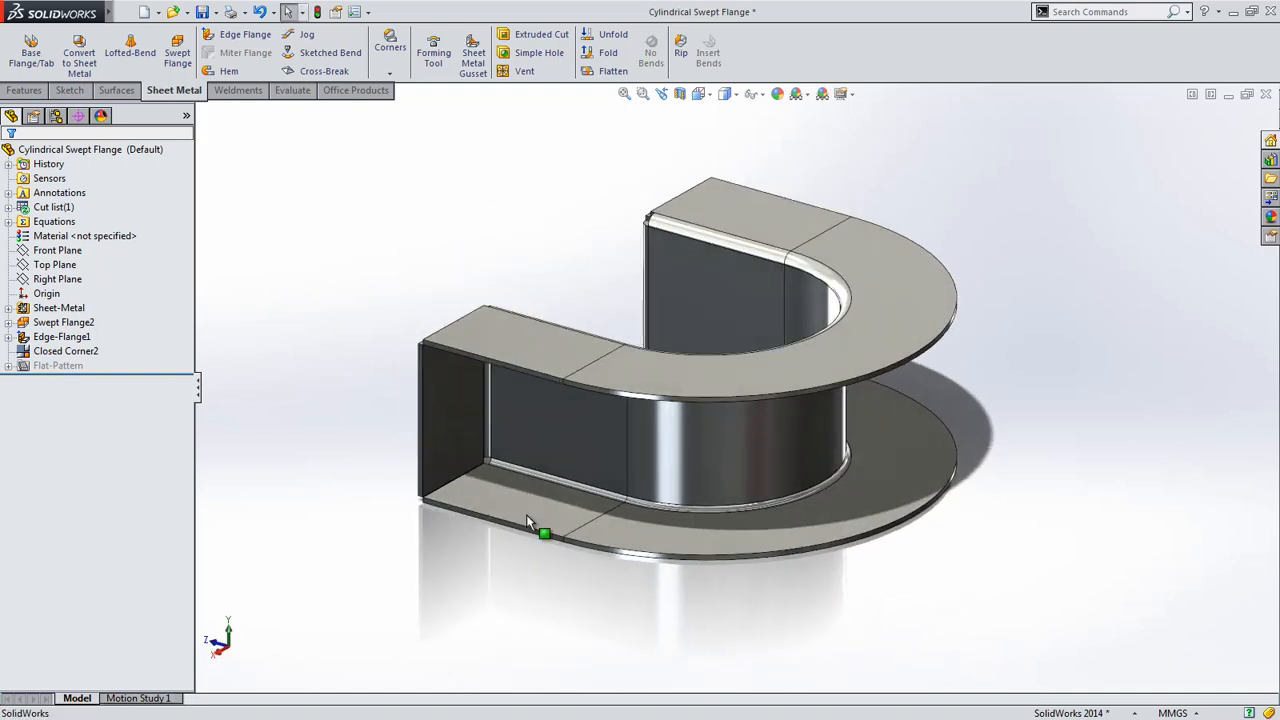
pyautogui.click(474, 64)
pyautogui.click(466, 378)
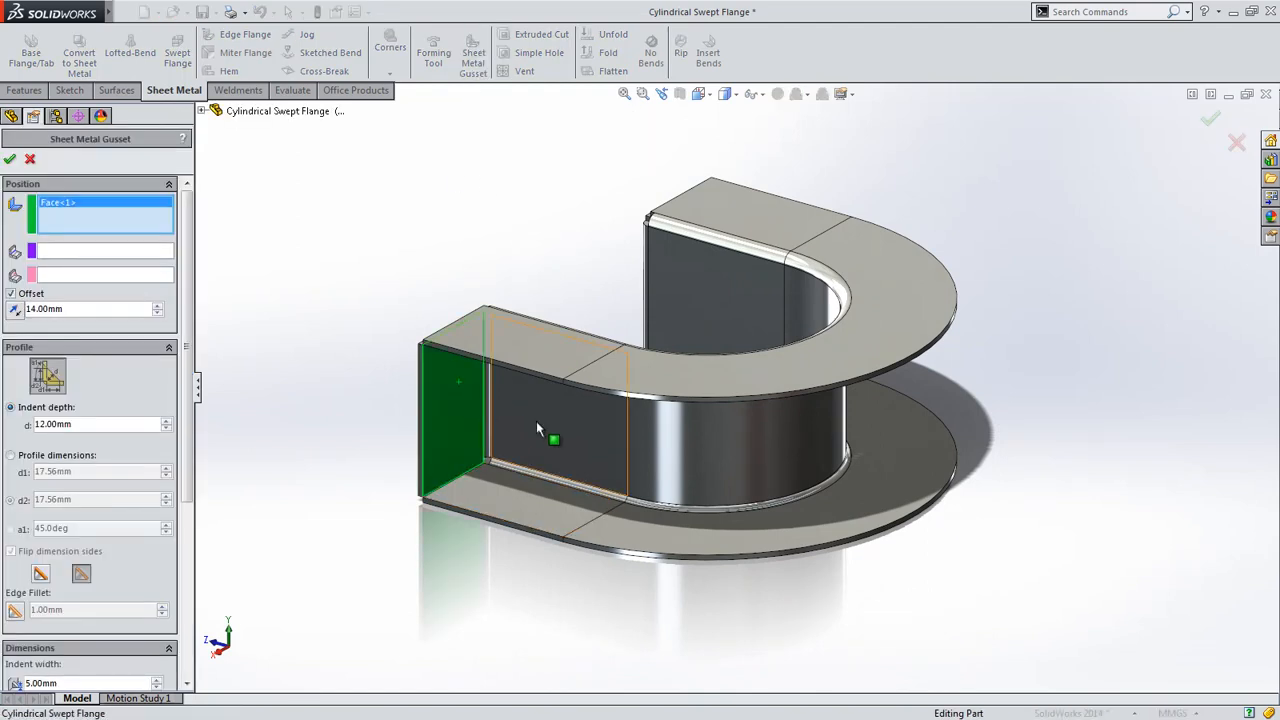
pyautogui.click(547, 425)
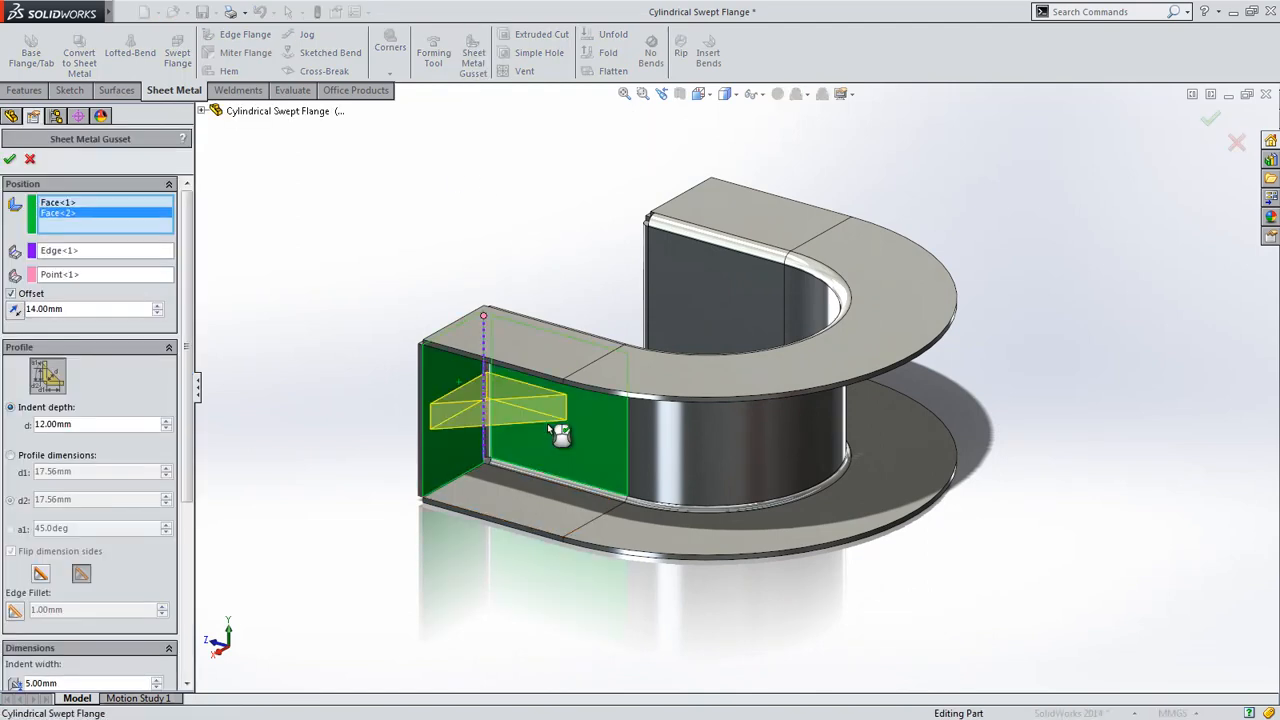
# Set the gusset's indent depth to 10 mm
pyautogui.doubleClick(137, 425)
pyautogui.write('10')
pyautogui.press('Return')
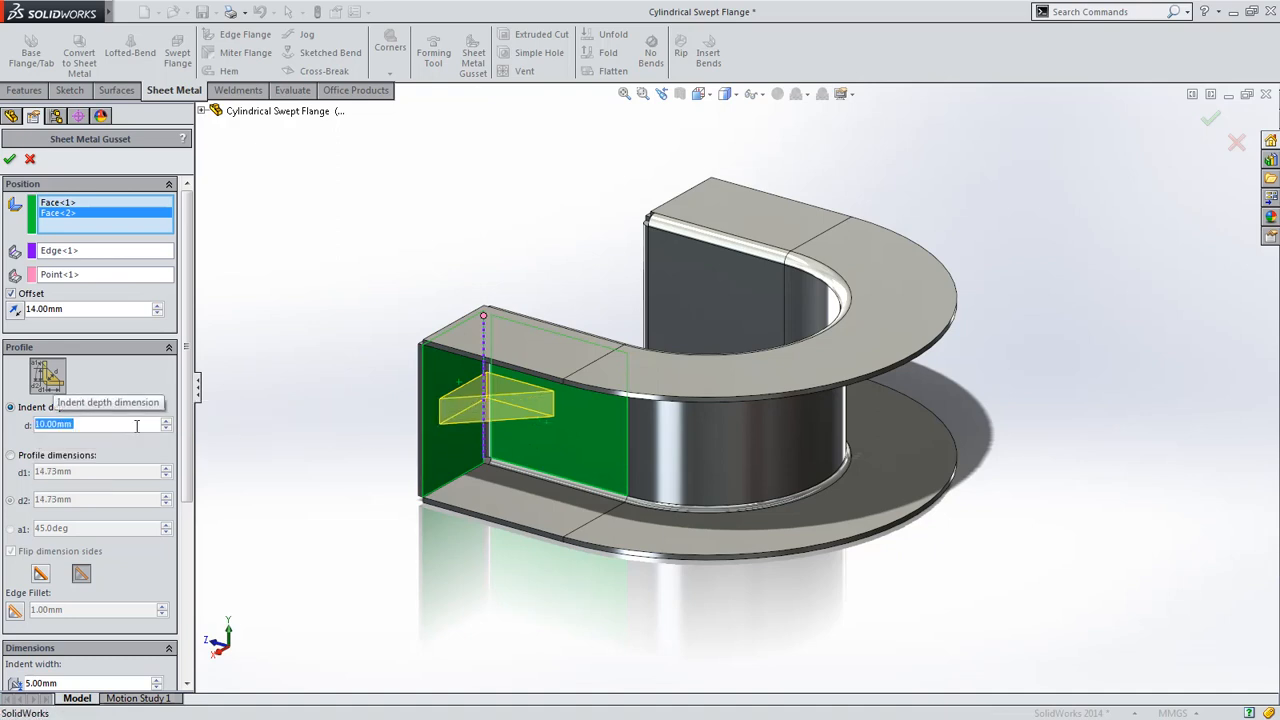
# Define the gusset by profile dimensions with d1 at 15 mm and d2 at 25 mm, and give it a rounded shape
pyautogui.click(76, 457)
pyautogui.doubleClick(92, 472)
pyautogui.write('15')
pyautogui.press('Return')
pyautogui.doubleClick(87, 499)
pyautogui.write('25')
pyautogui.press('Return')
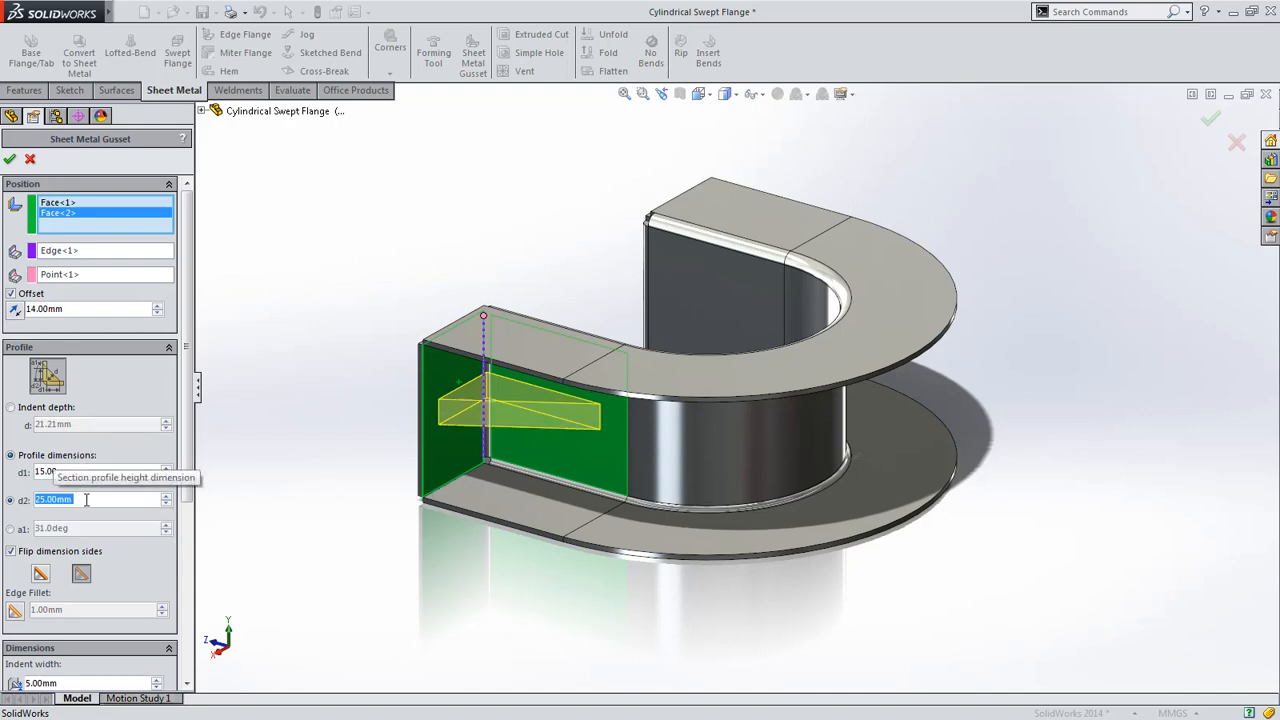
pyautogui.click(40, 574)
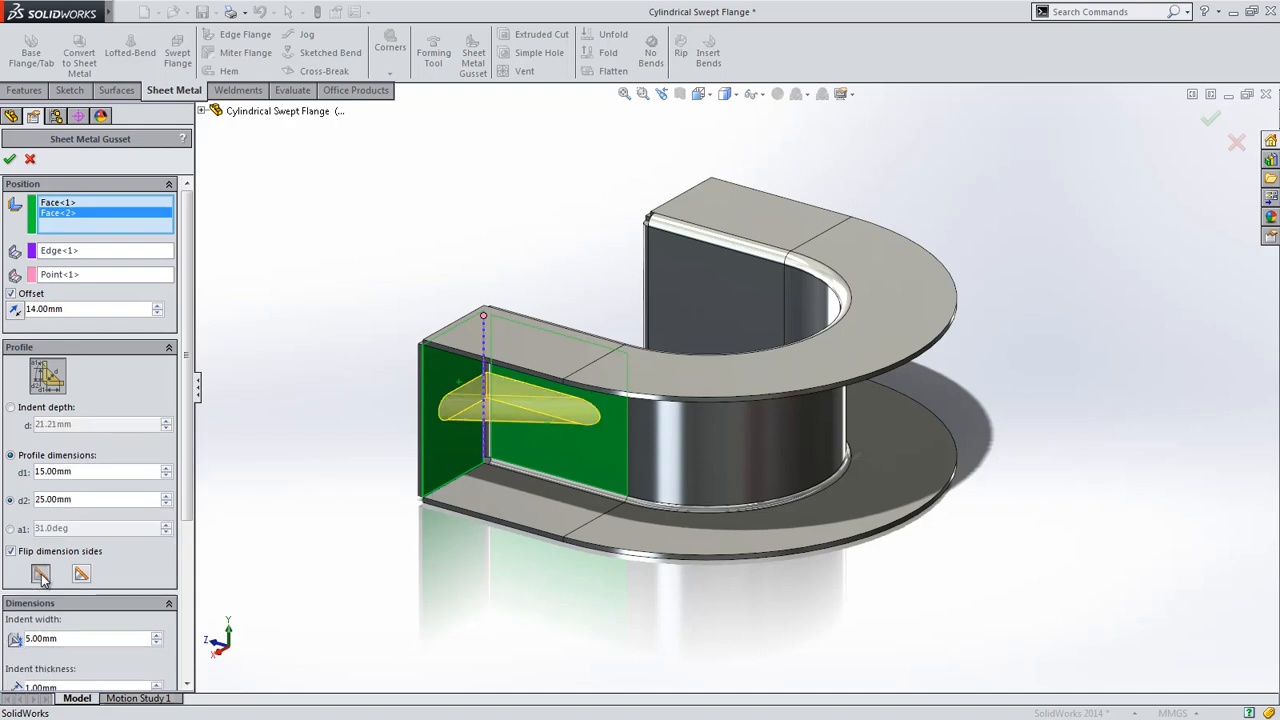
# Set the gusset's indent width to 8 mm, enable the 2-degree side face draft and 1 mm inner corner fillet, and create it
pyautogui.scroll(-5, 172, 670)
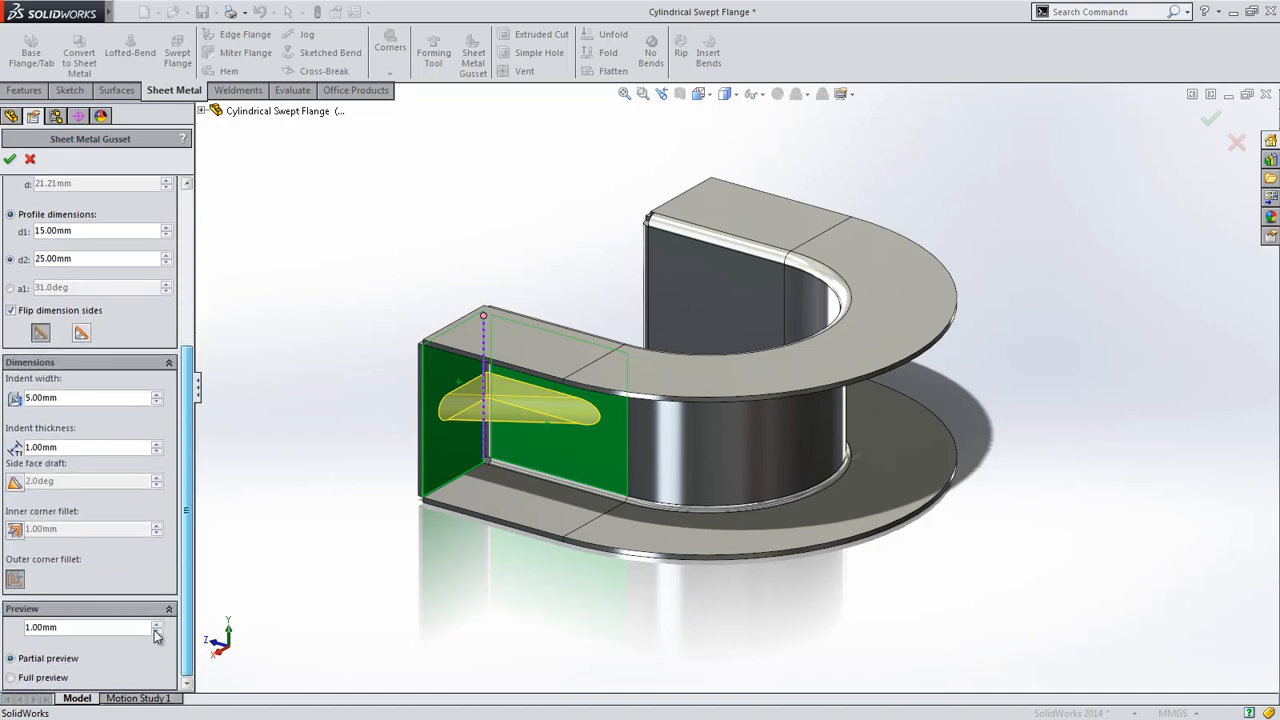
pyautogui.doubleClick(79, 397)
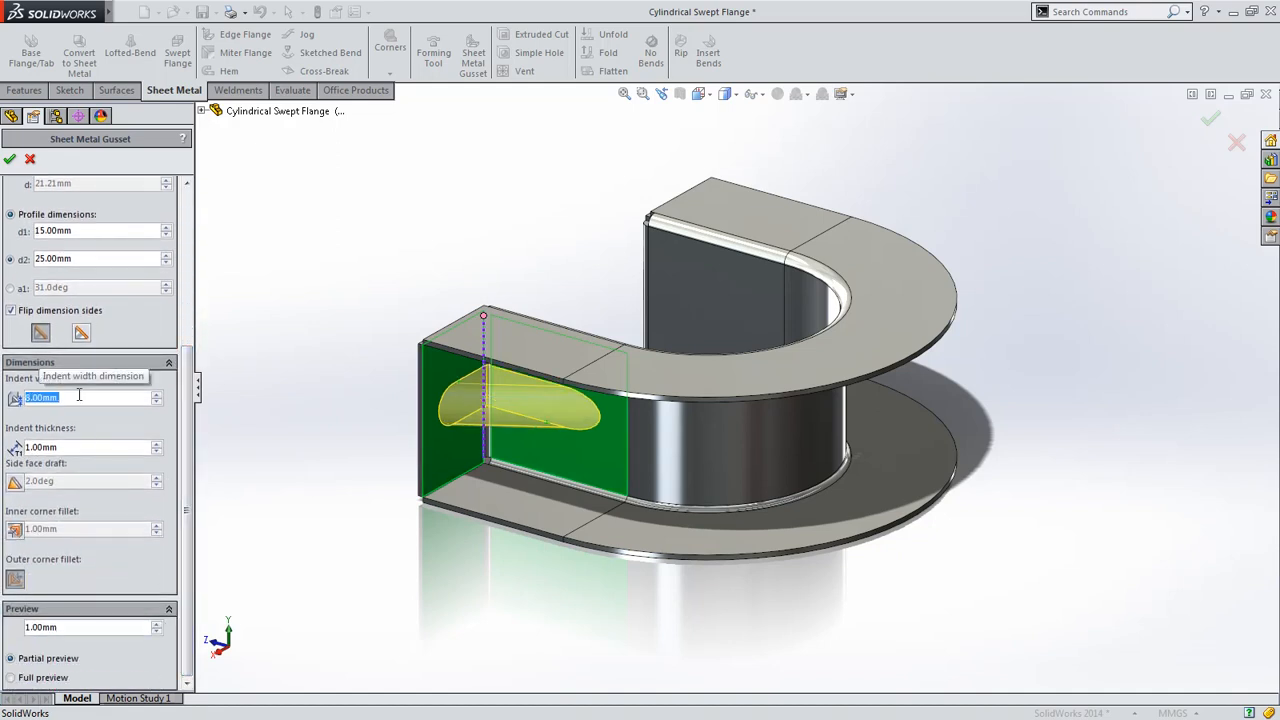
pyautogui.click(14, 482)
pyautogui.click(15, 530)
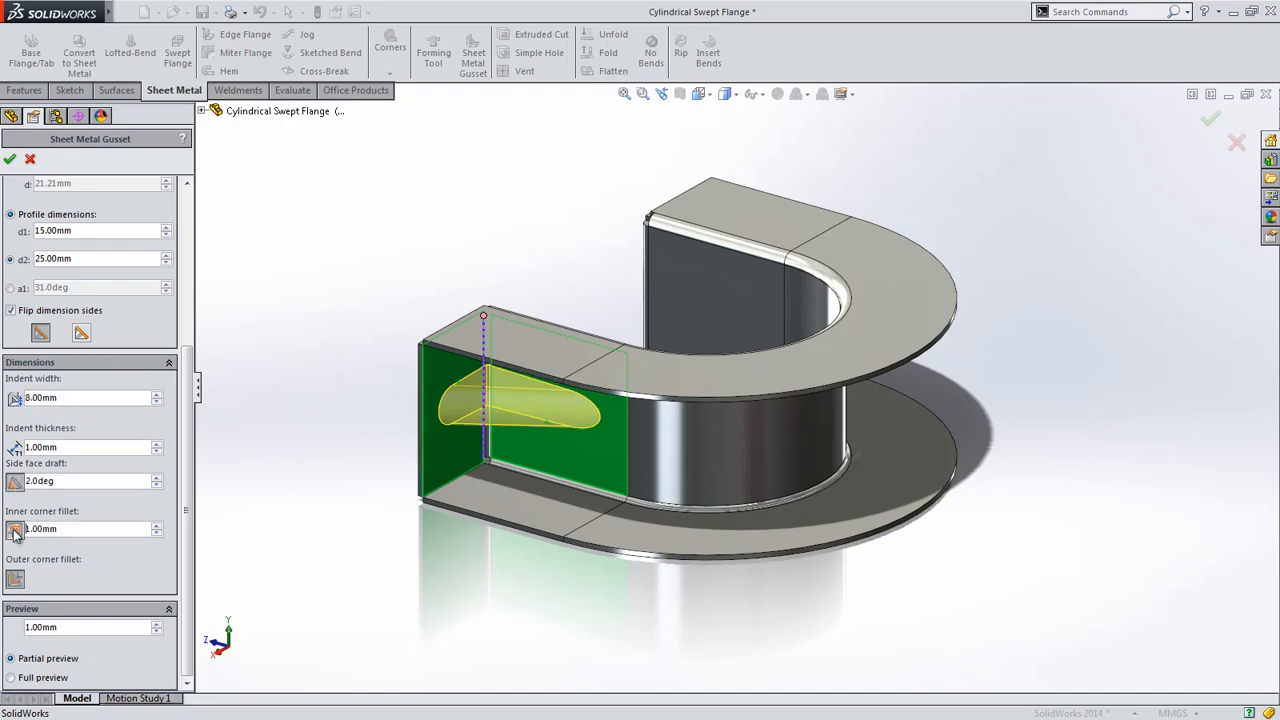
pyautogui.rightClick(342, 563)
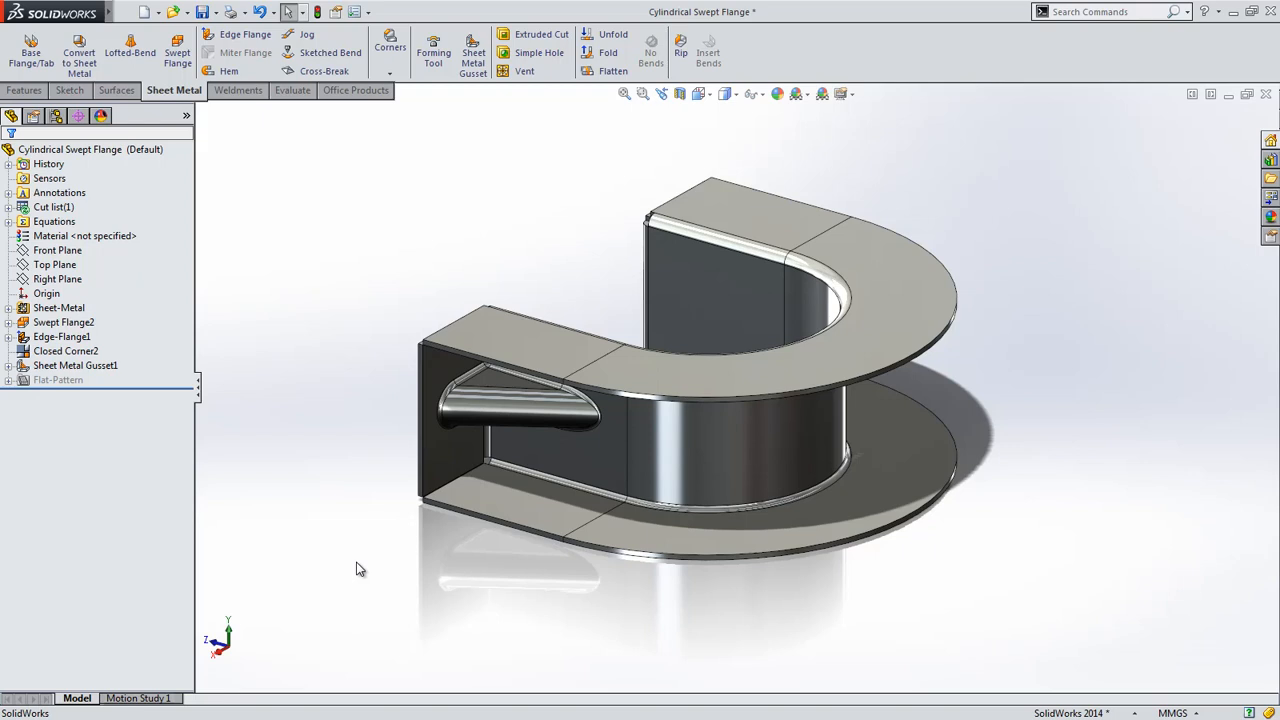
# Create a second sheet metal gusset with the same settings between the opposite end flange and its adjacent straight wall
pyautogui.moveTo(360, 563); pyautogui.dragTo(777, 580, button='middle')
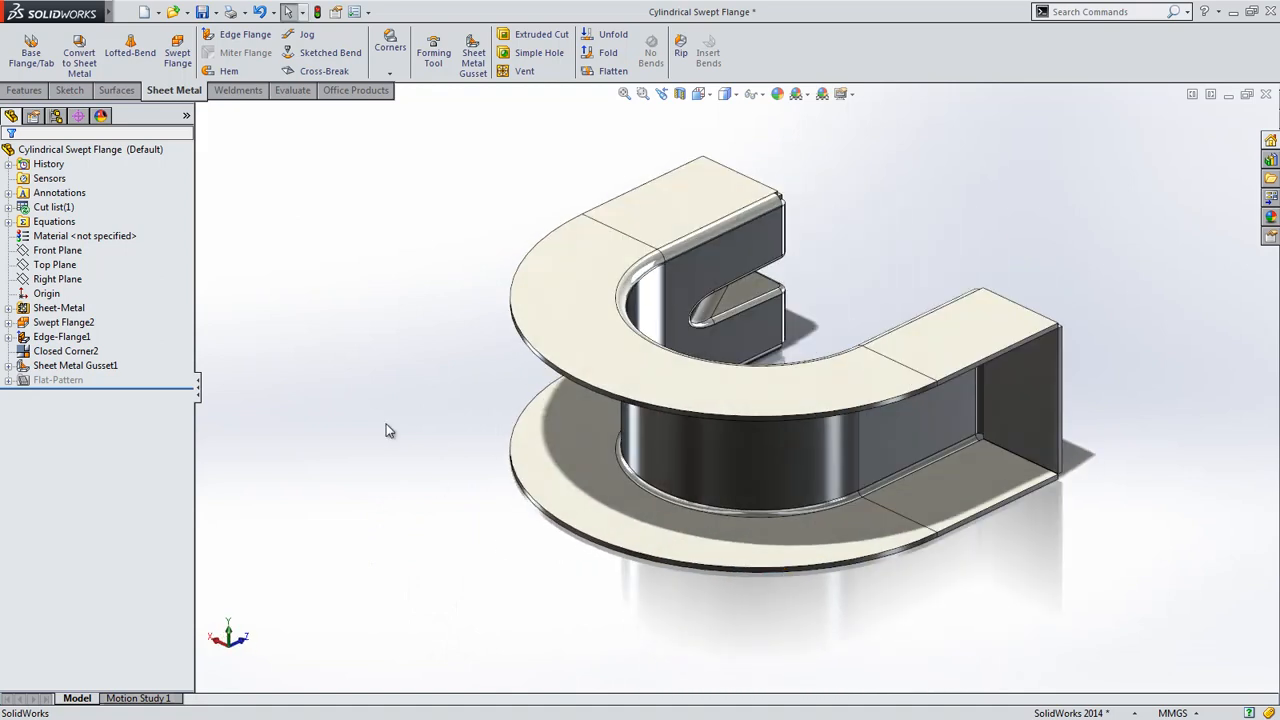
pyautogui.press('s')
pyautogui.click(436, 421)
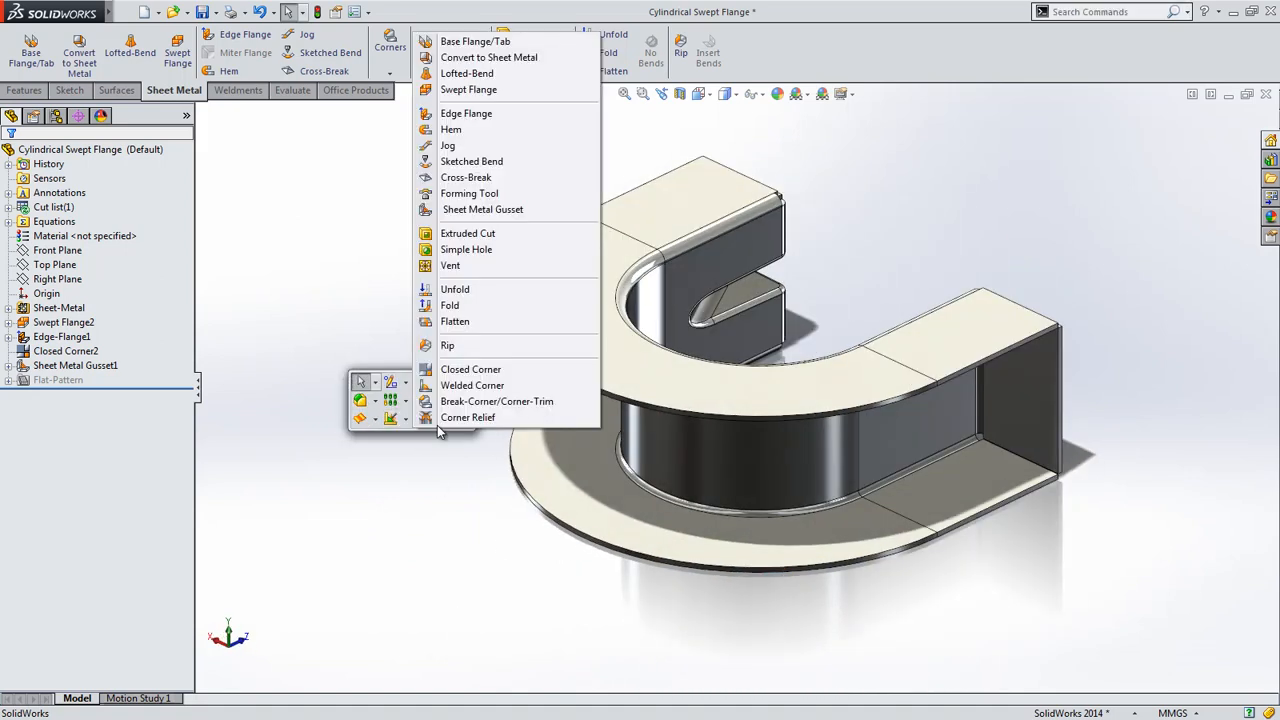
pyautogui.click(488, 209)
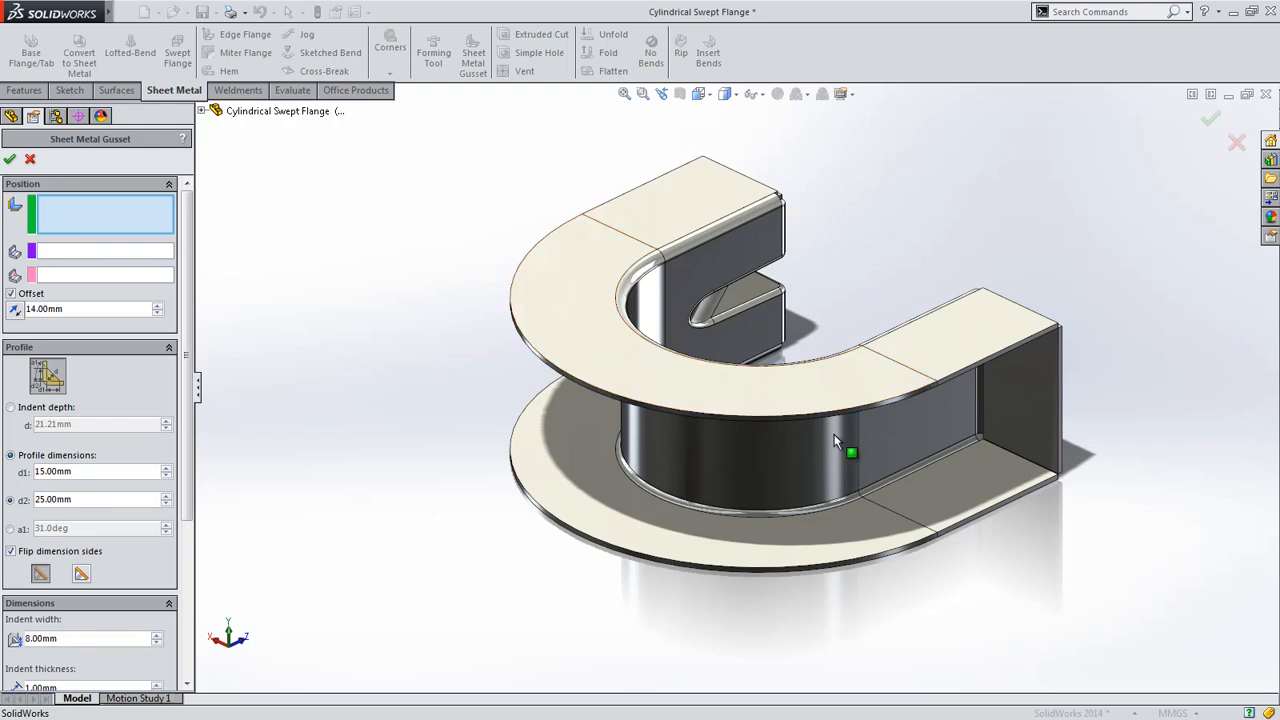
pyautogui.click(1006, 421)
pyautogui.click(938, 415)
pyautogui.rightClick(935, 413)
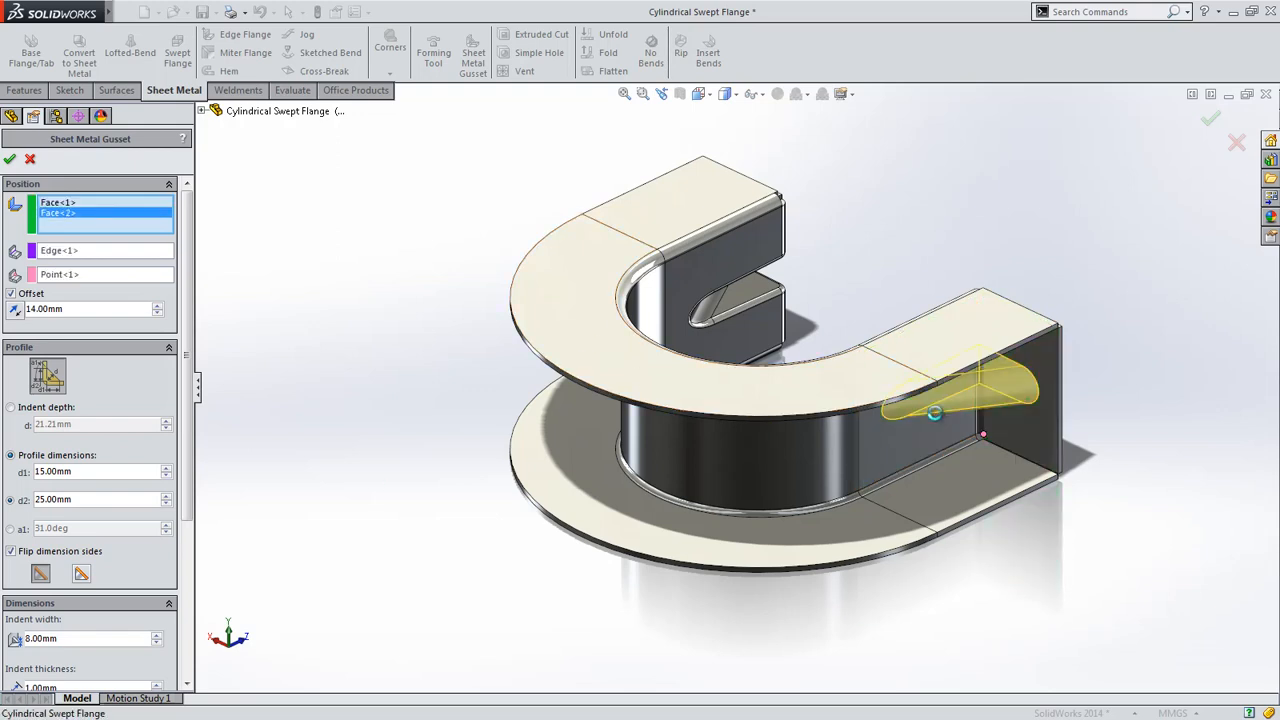
# Start a Corner Relief on the body, collect all its corners, and assign them the rectangular relief type
pyautogui.moveTo(889, 485); pyautogui.dragTo(605, 489, button='middle')
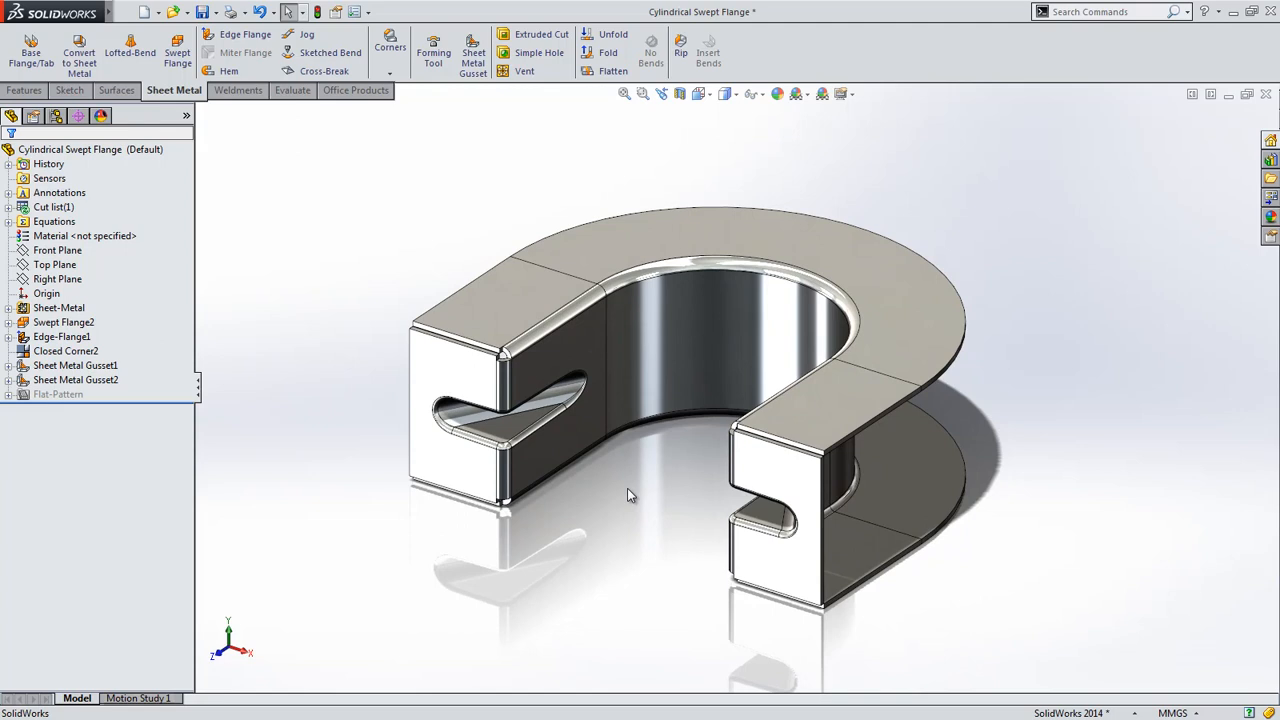
pyautogui.click(390, 58)
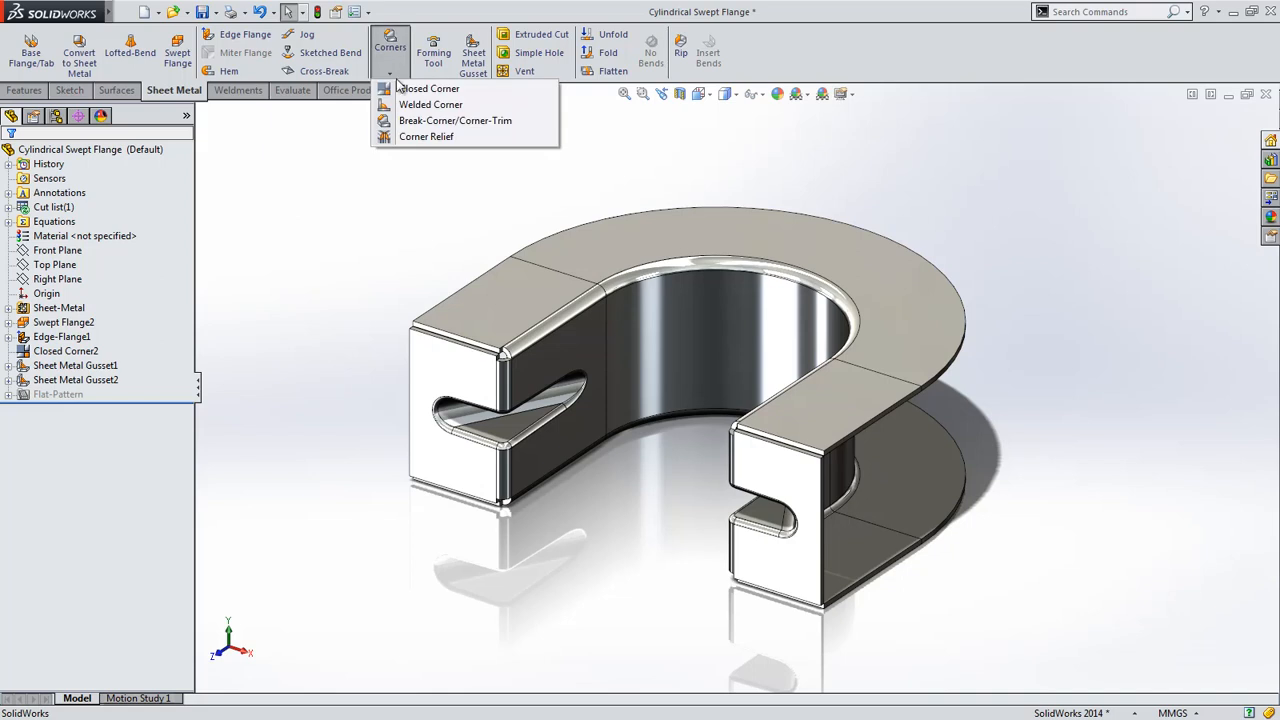
pyautogui.click(420, 136)
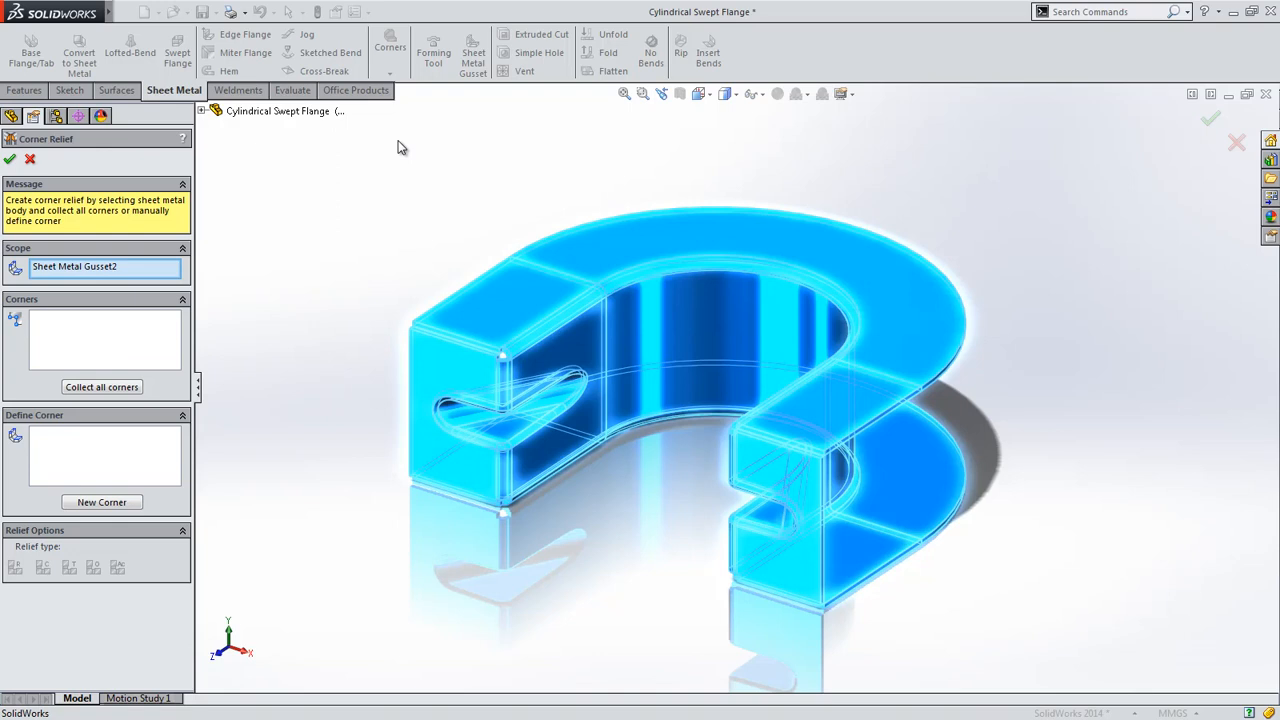
pyautogui.click(100, 388)
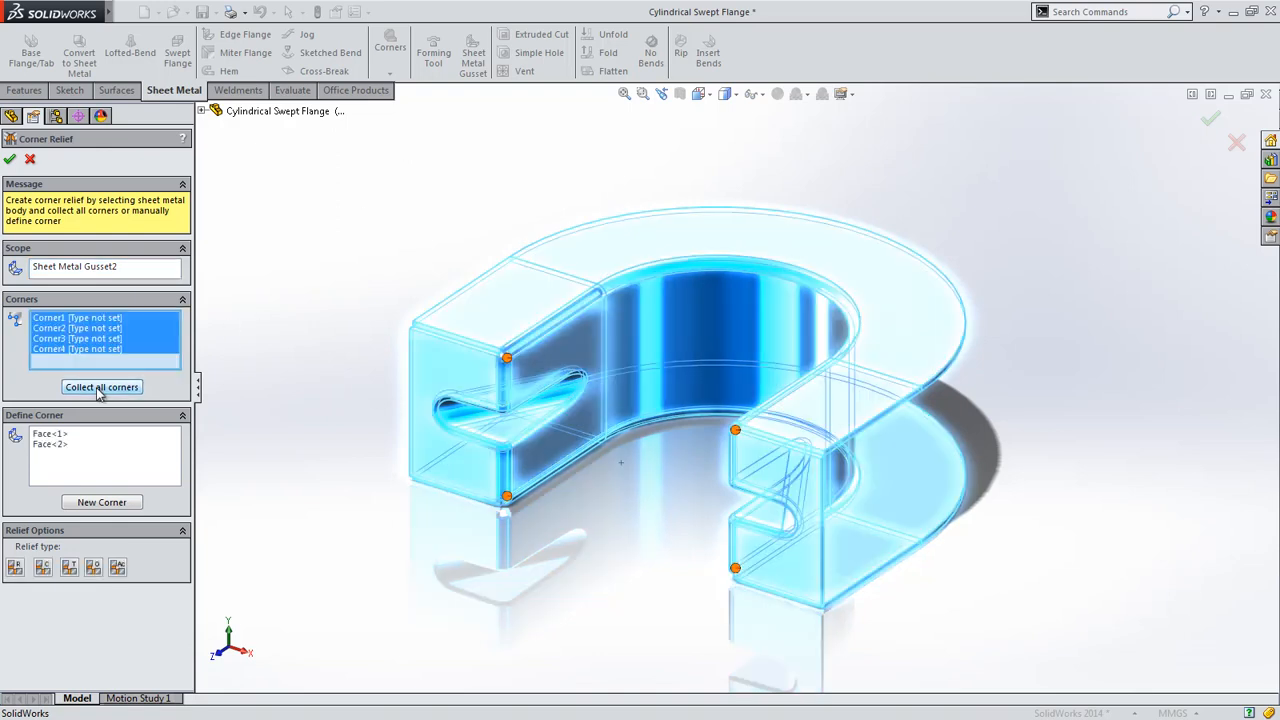
pyautogui.click(643, 93)
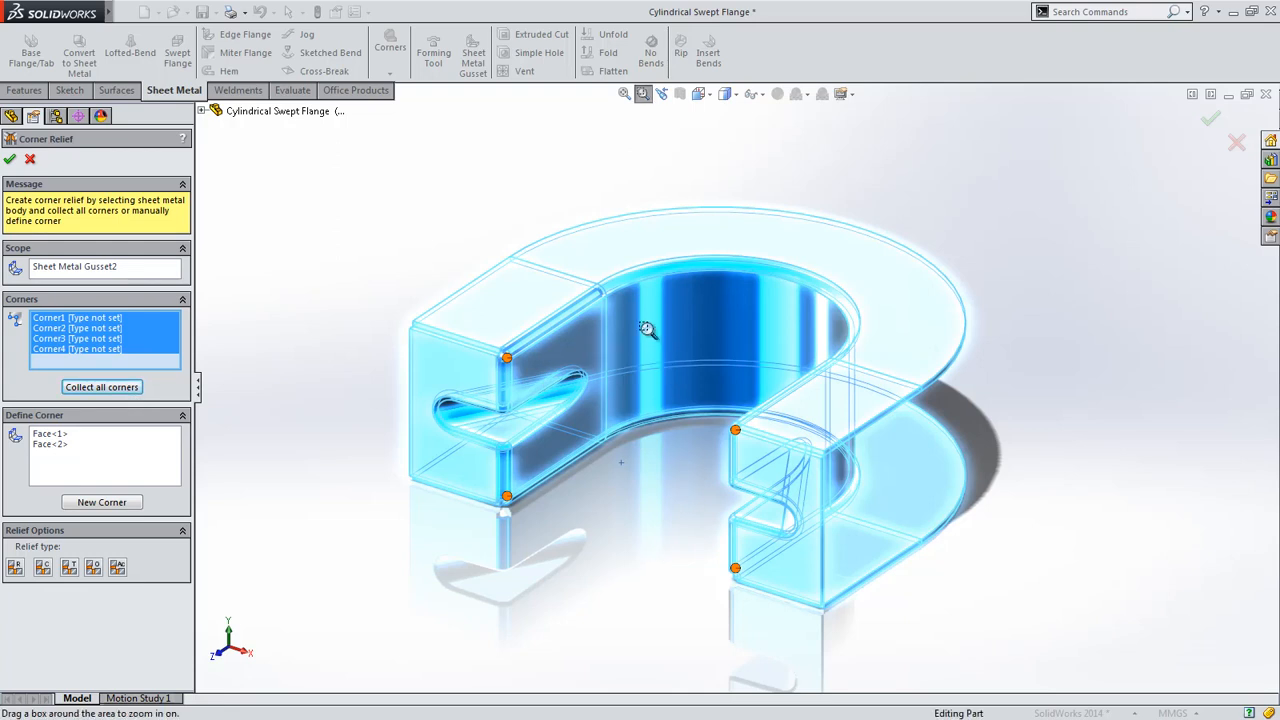
pyautogui.moveTo(468, 476); pyautogui.dragTo(371, 547)
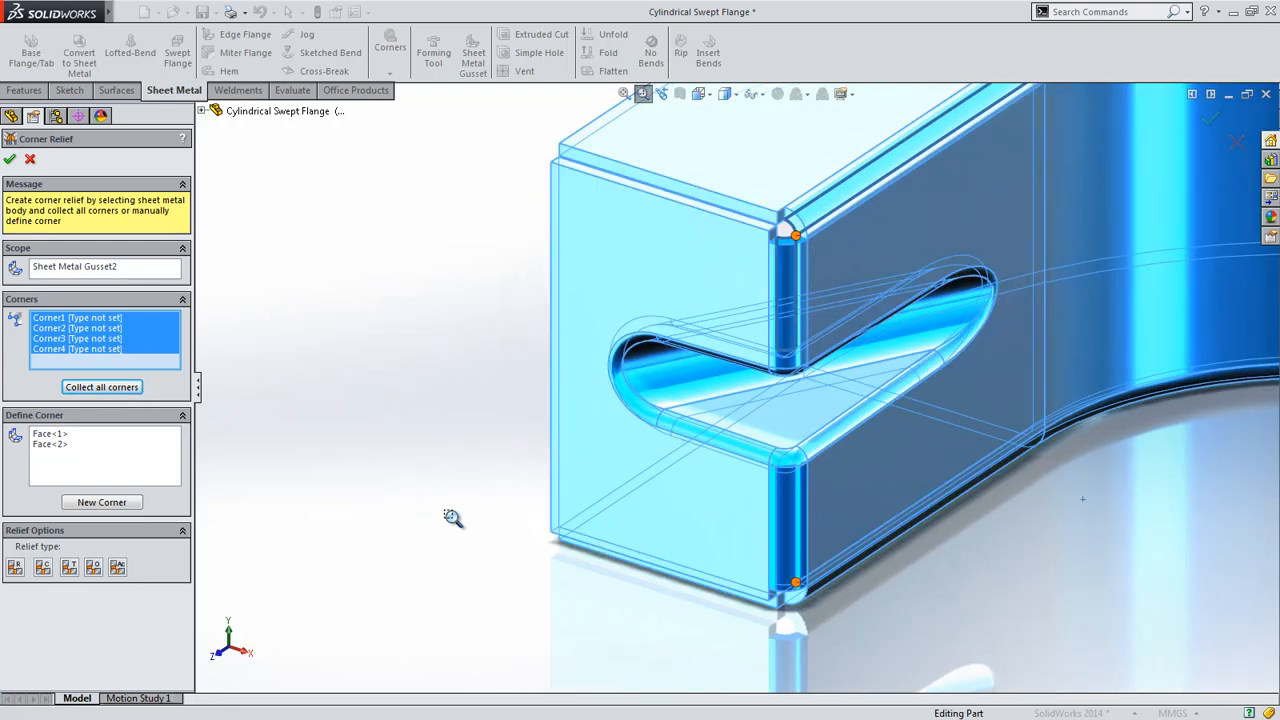
pyautogui.press('Escape')
pyautogui.keyDown('ctrl'); pyautogui.moveTo(478, 382); pyautogui.dragTo(345, 427, button='middle'); pyautogui.keyUp('ctrl')
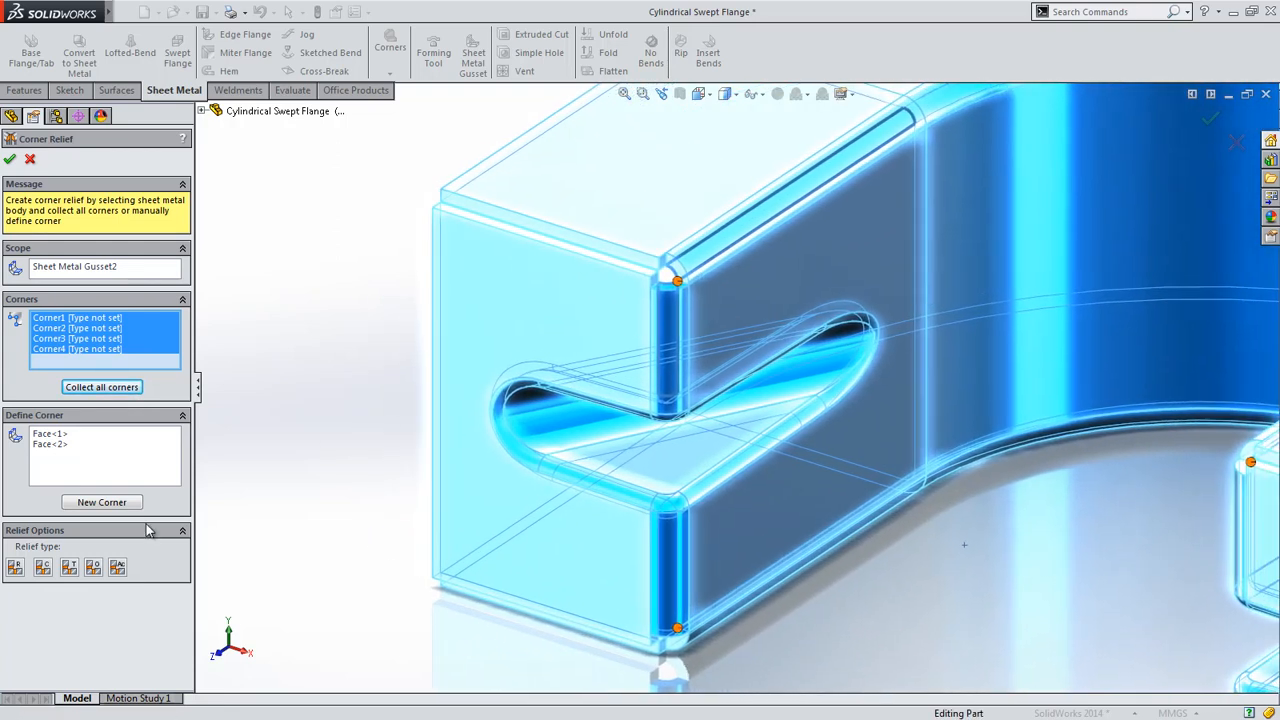
pyautogui.click(15, 567)
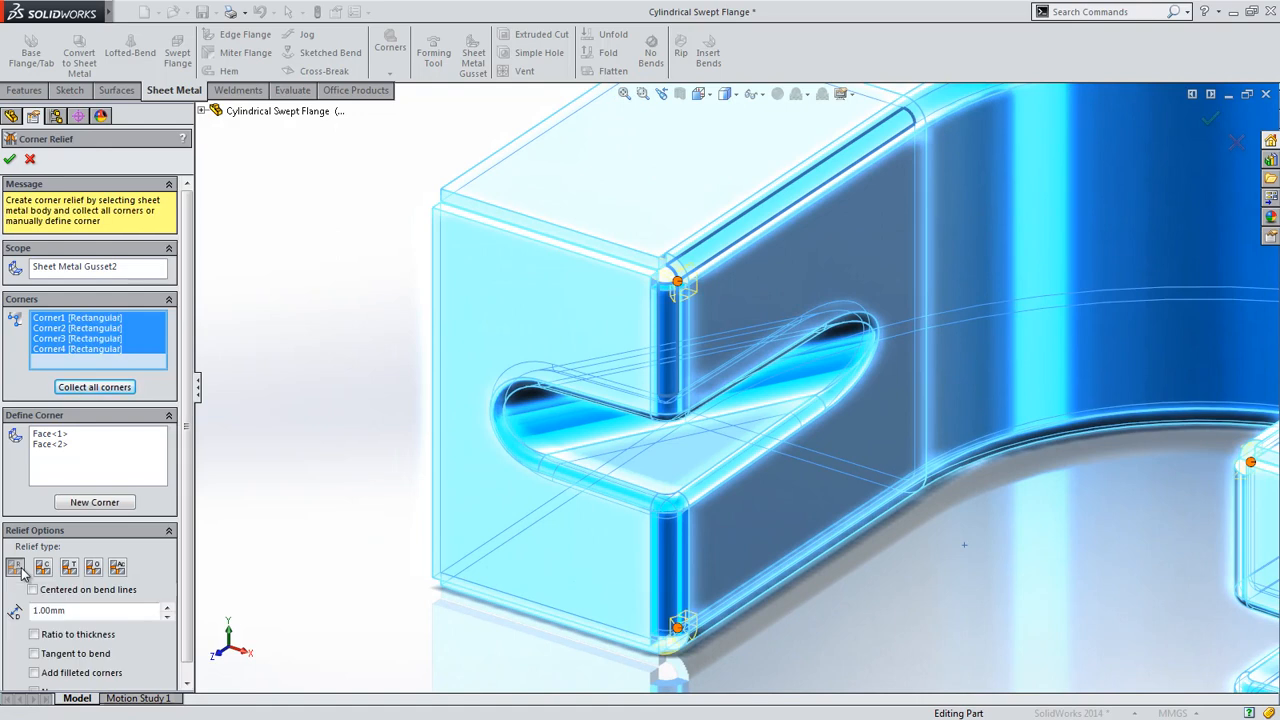
# Change the relief of the lower corner at the first gusseted end to circular
pyautogui.click(100, 502)
pyautogui.click(676, 640)
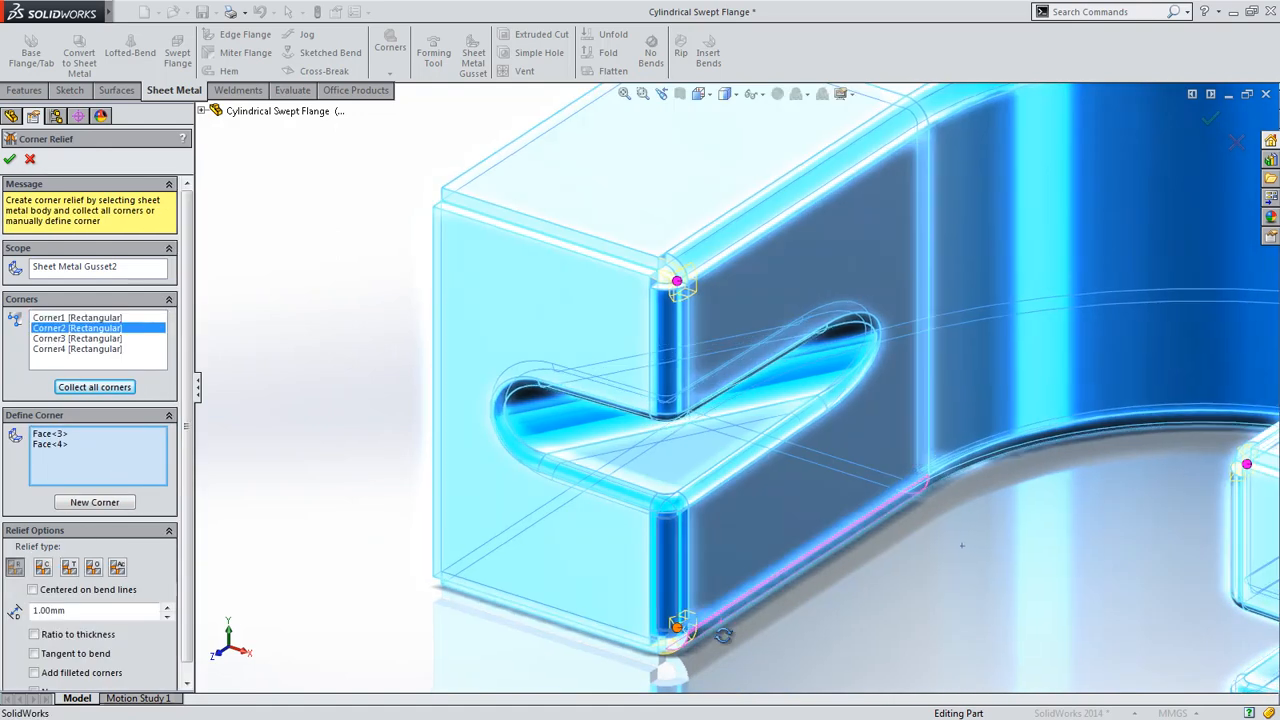
pyautogui.click(43, 567)
# Change the relief of the upper corner at the opposite end to constant width, after trying the tear type
pyautogui.keyDown('ctrl'); pyautogui.moveTo(1155, 360); pyautogui.dragTo(527, 534, button='middle'); pyautogui.keyUp('ctrl')
pyautogui.click(115, 502)
pyautogui.click(794, 318)
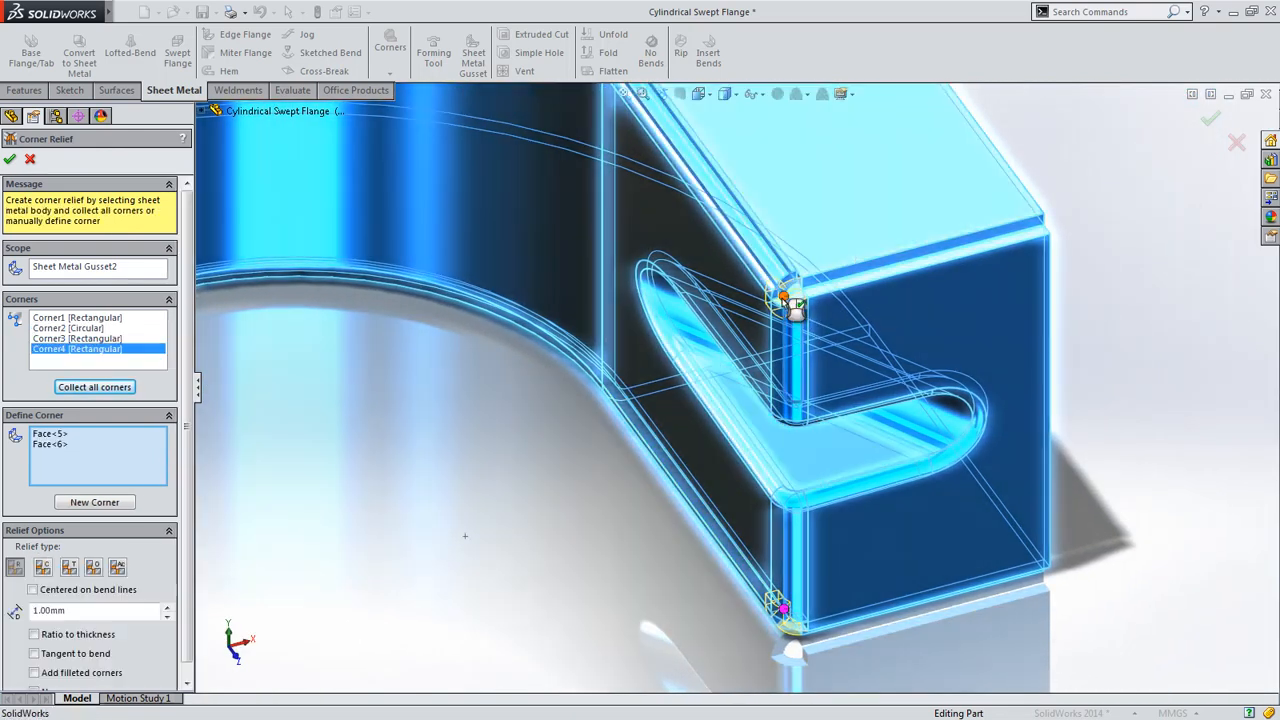
pyautogui.click(69, 567)
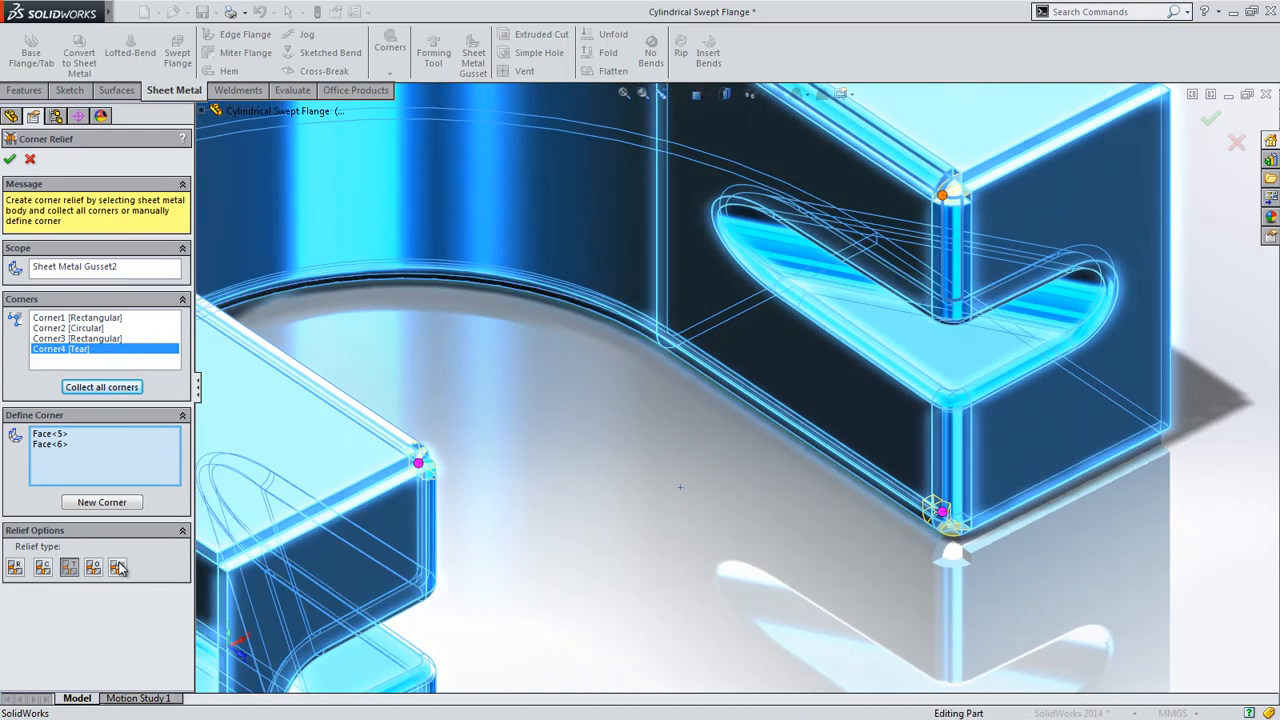
pyautogui.click(117, 567)
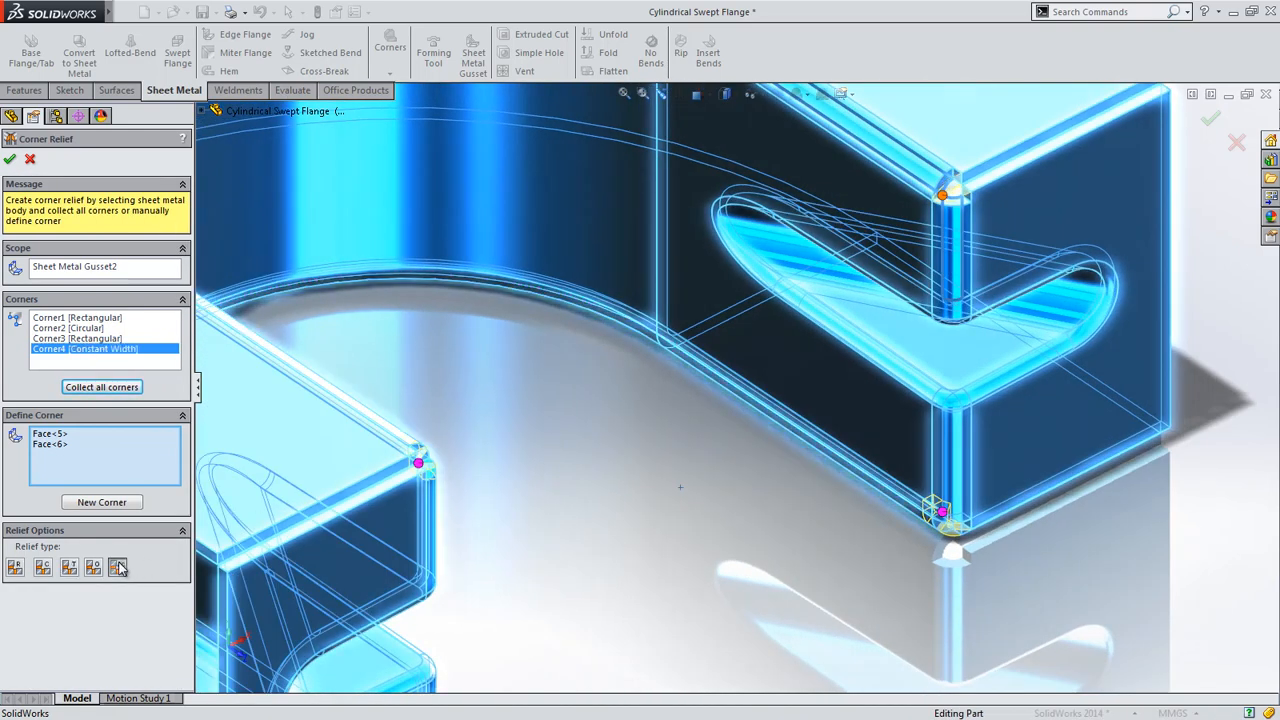
# Change the relief of the lower corner at the opposite gusseted end to obround and finish the Corner Relief
pyautogui.click(120, 503)
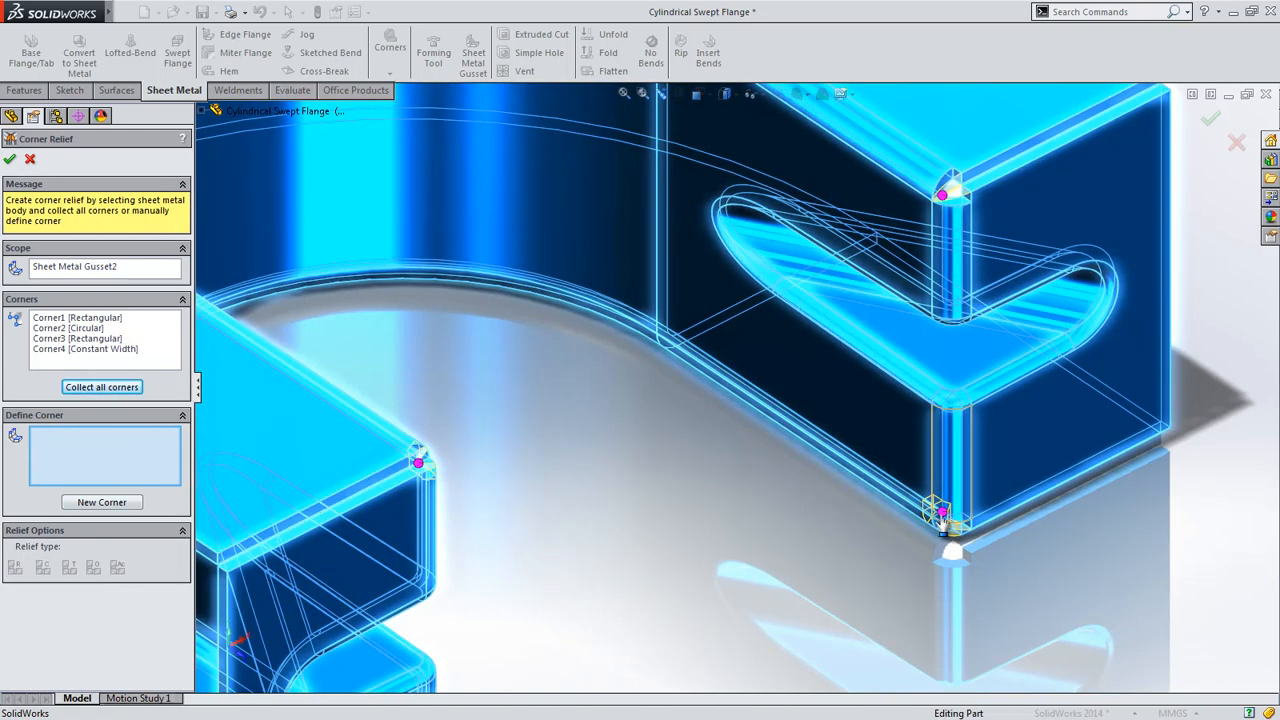
pyautogui.click(941, 512)
pyautogui.click(94, 568)
pyautogui.rightClick(778, 527)
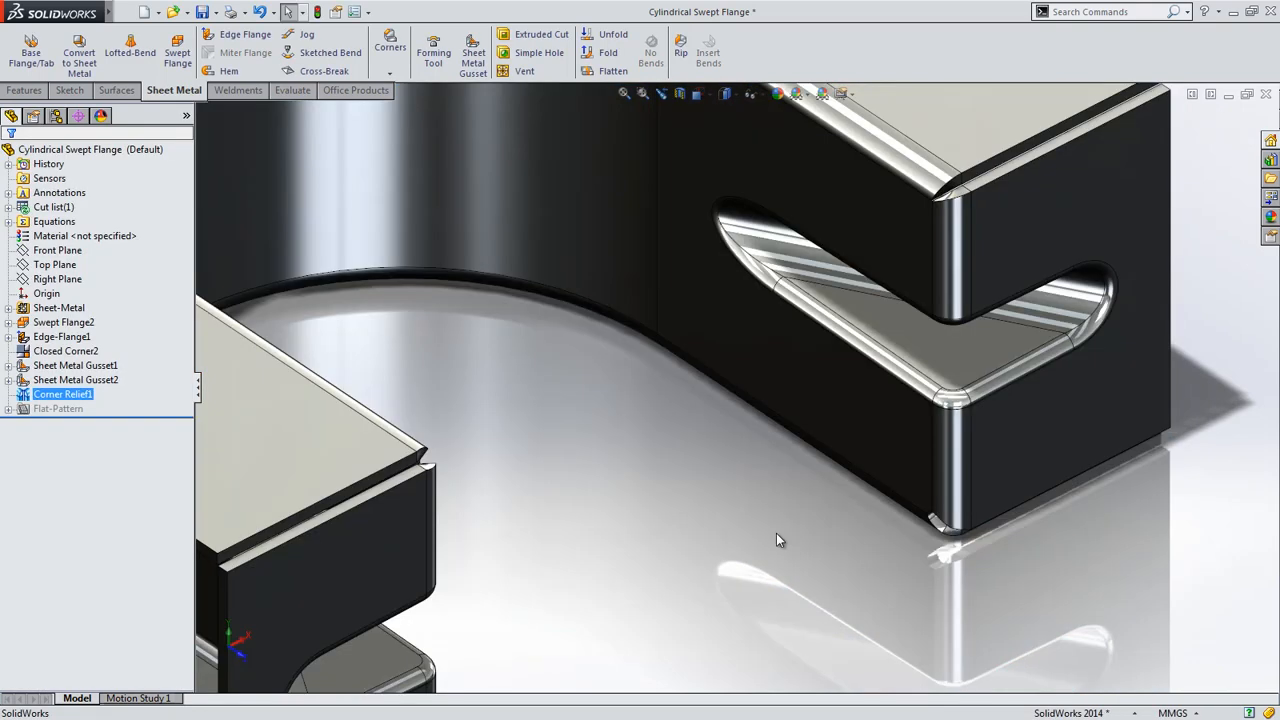
pyautogui.hotkey('ctrl', '7')
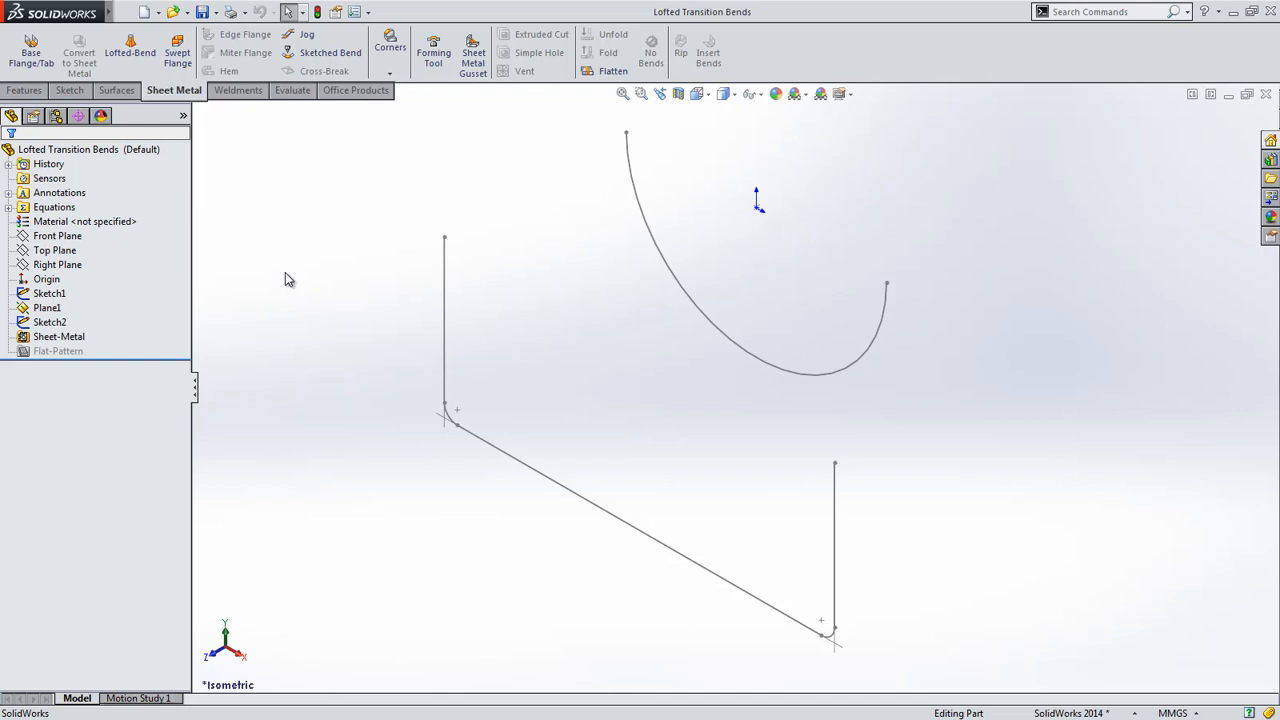
# Start a Lofted Bend between the open arc sketch and the U-shaped sketch, using the Bent manufacturing method
pyautogui.click(134, 54)
pyautogui.click(628, 152)
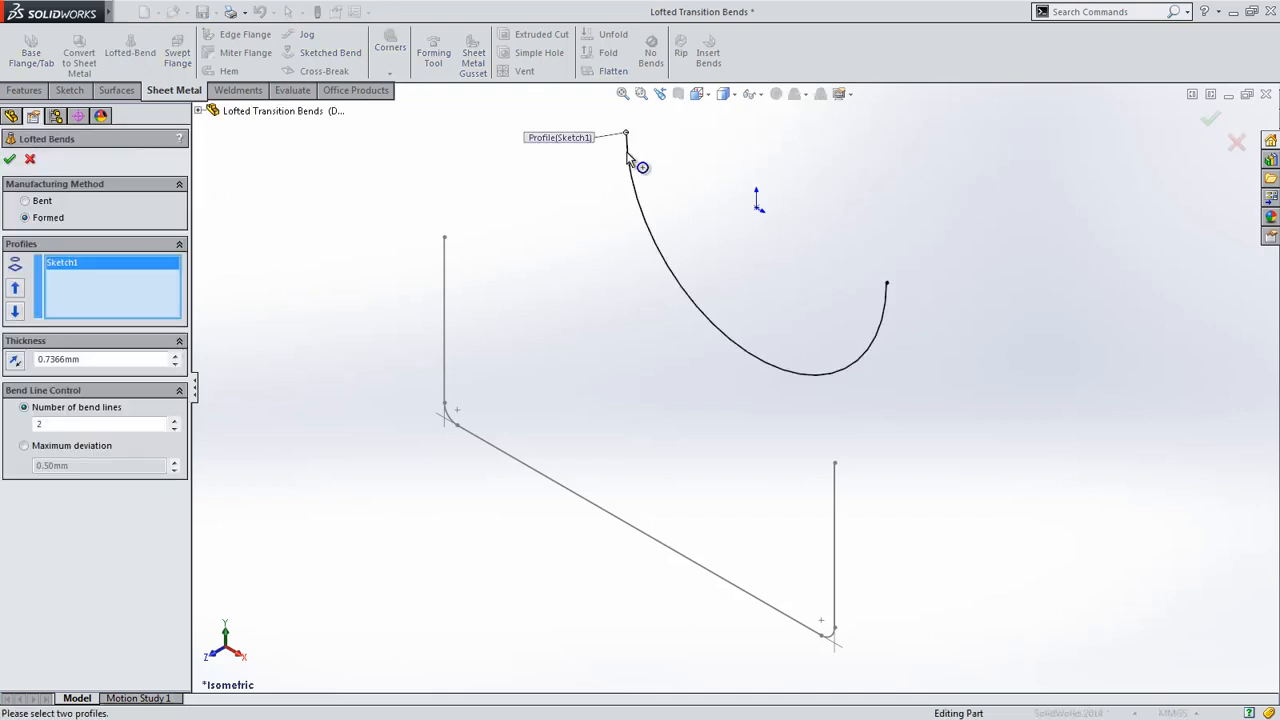
pyautogui.click(445, 270)
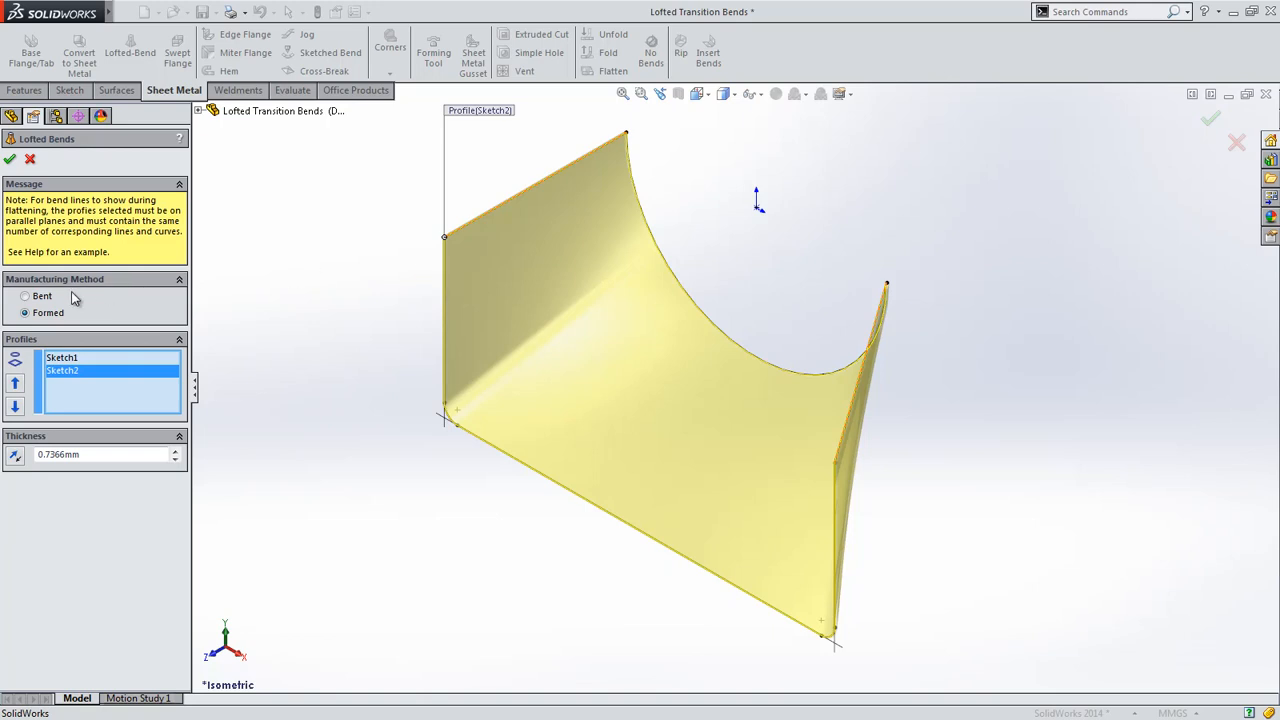
pyautogui.click(26, 296)
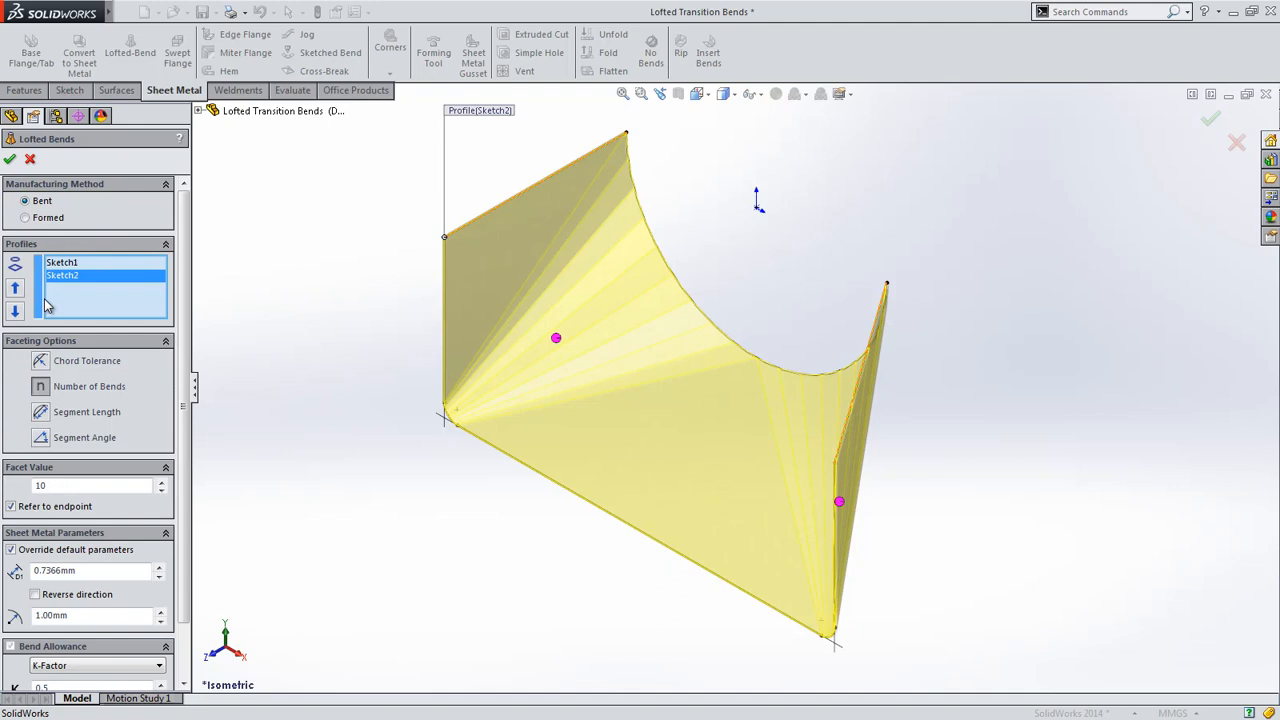
# Try the chord tolerance, number of bends, segment length and segment angle faceting options on the lofted bend
pyautogui.click(46, 364)
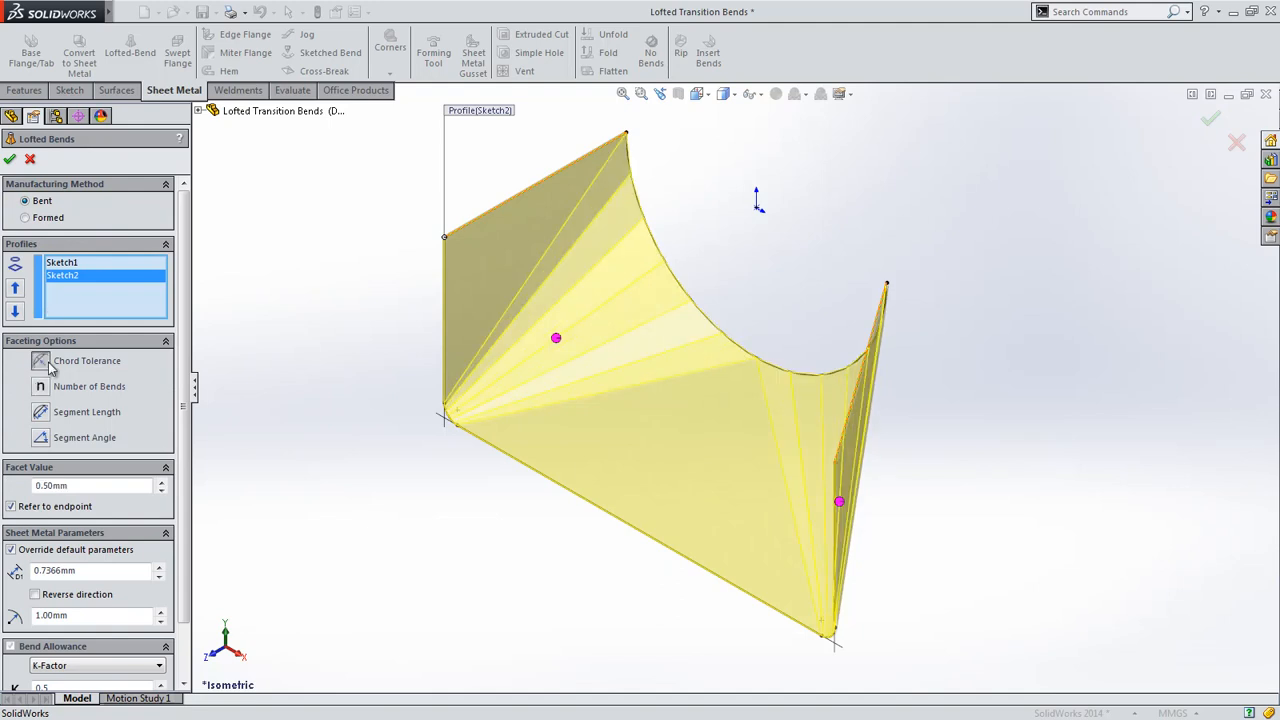
pyautogui.click(43, 388)
pyautogui.click(42, 414)
pyautogui.click(41, 440)
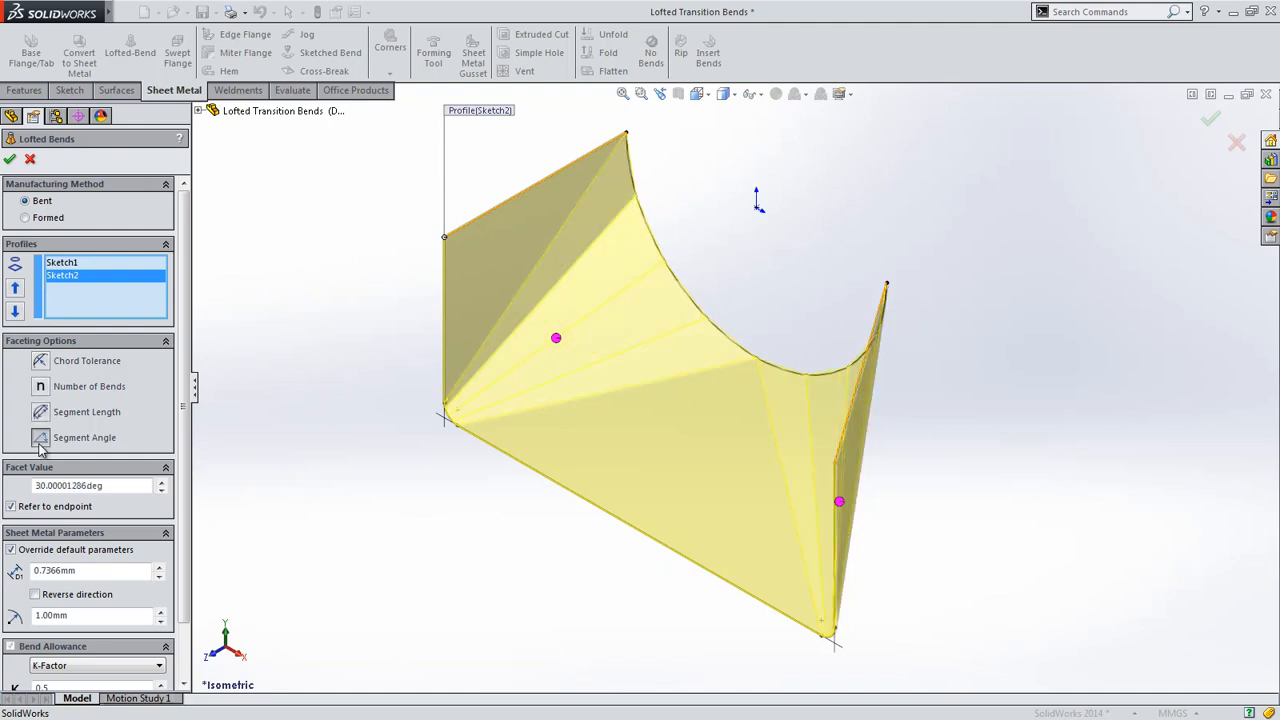
# Facet the lofted bend by number of bends, with a facet value of 8
pyautogui.click(41, 388)
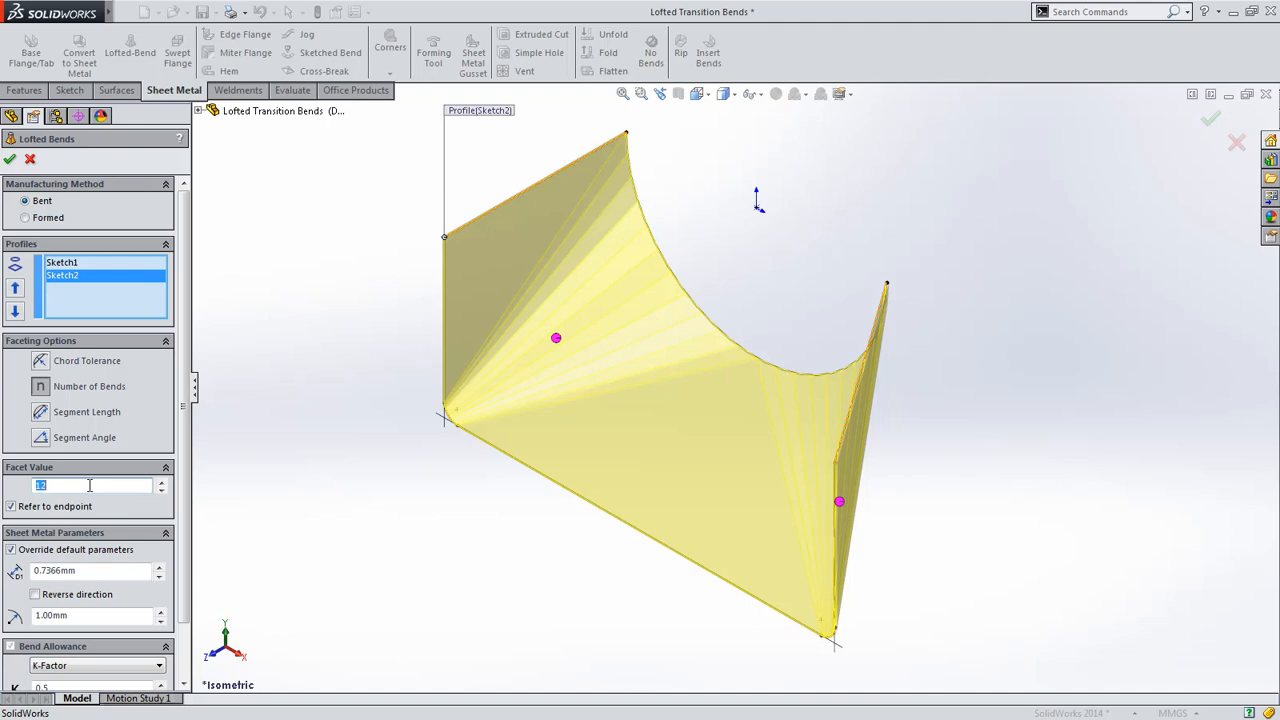
pyautogui.moveTo(209, 523); pyautogui.dragTo(505, 592, button='middle')
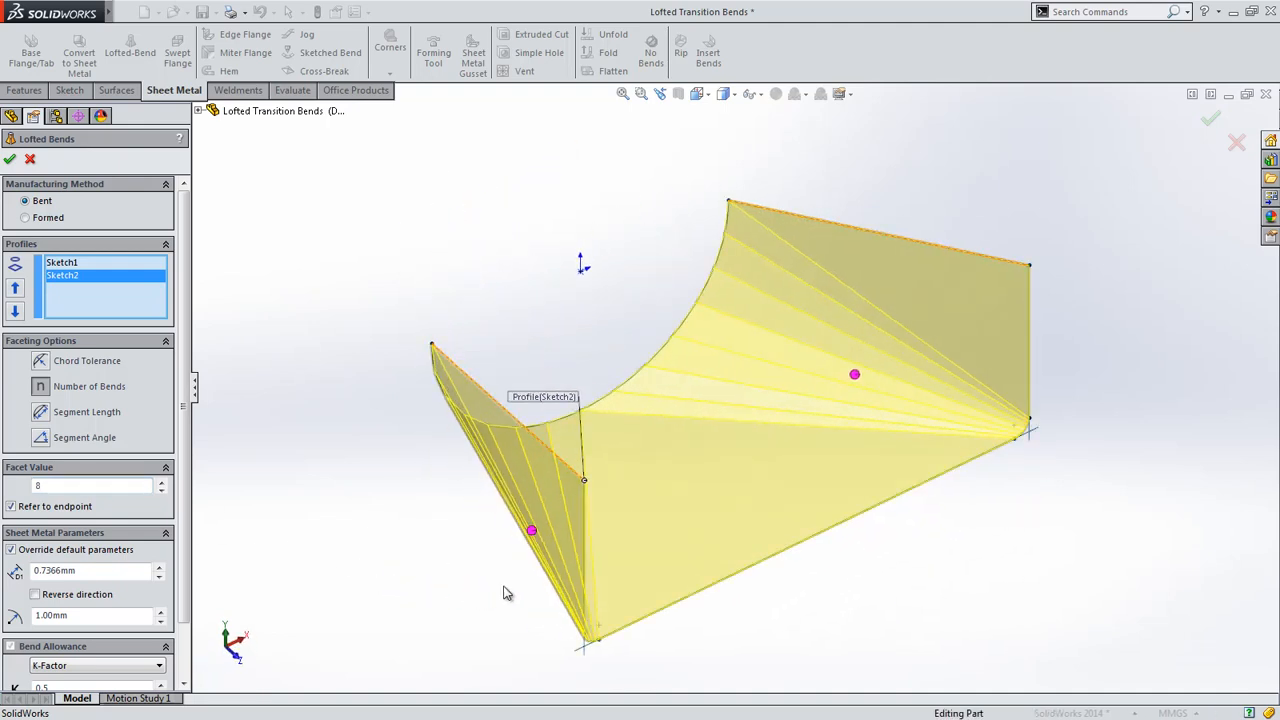
# Override the faceting of the right-hand transition with a segment angle of 20 degrees and finish the Lofted Bend
pyautogui.click(854, 375)
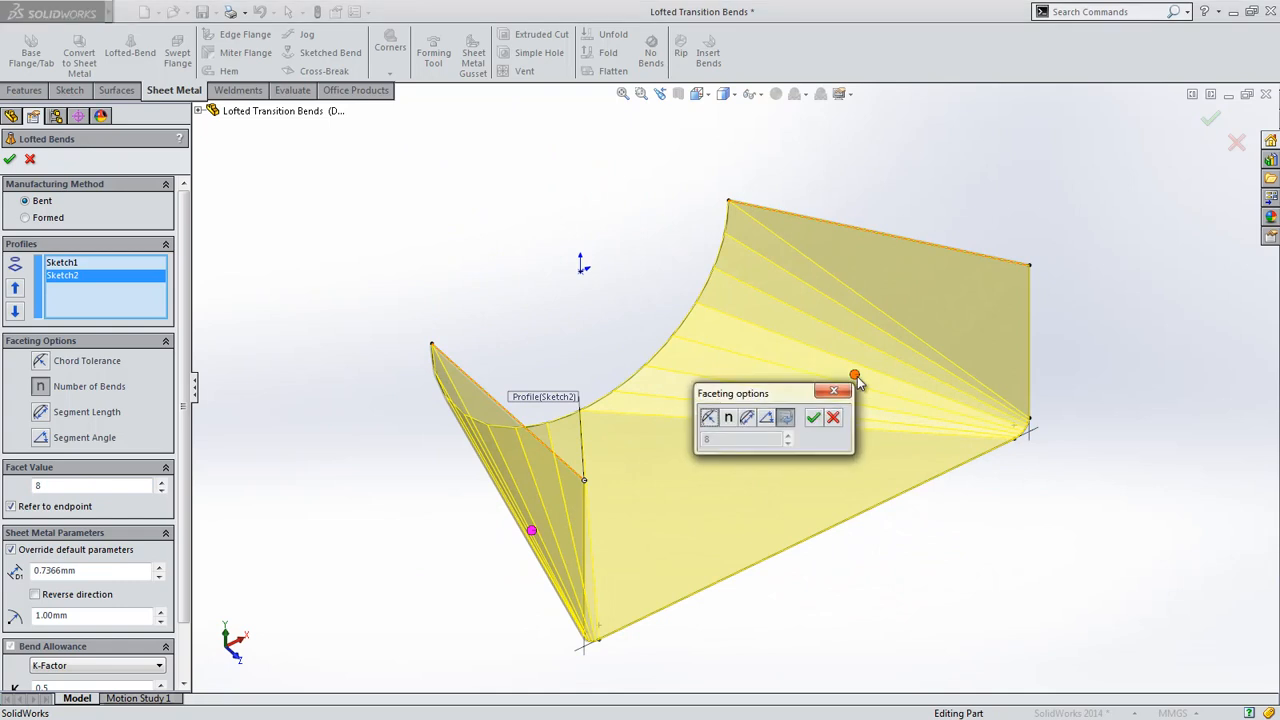
pyautogui.click(766, 417)
pyautogui.doubleClick(750, 440)
pyautogui.write('20')
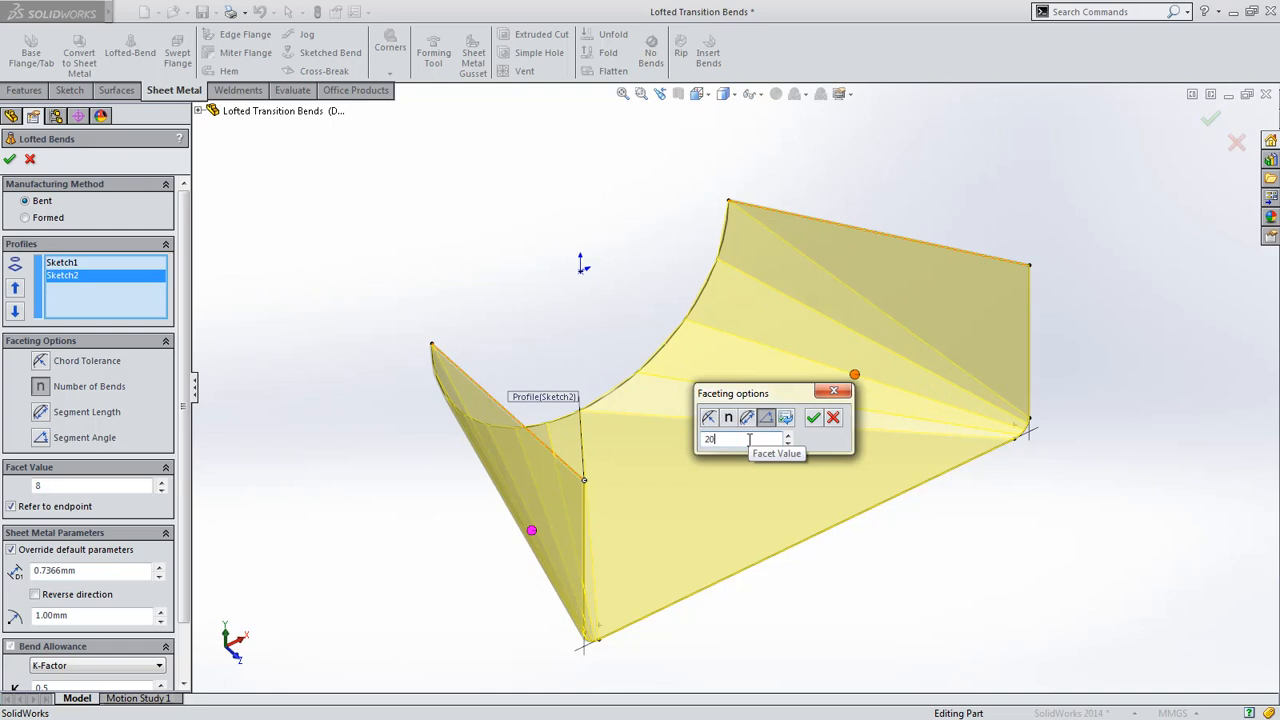
pyautogui.press('Return')
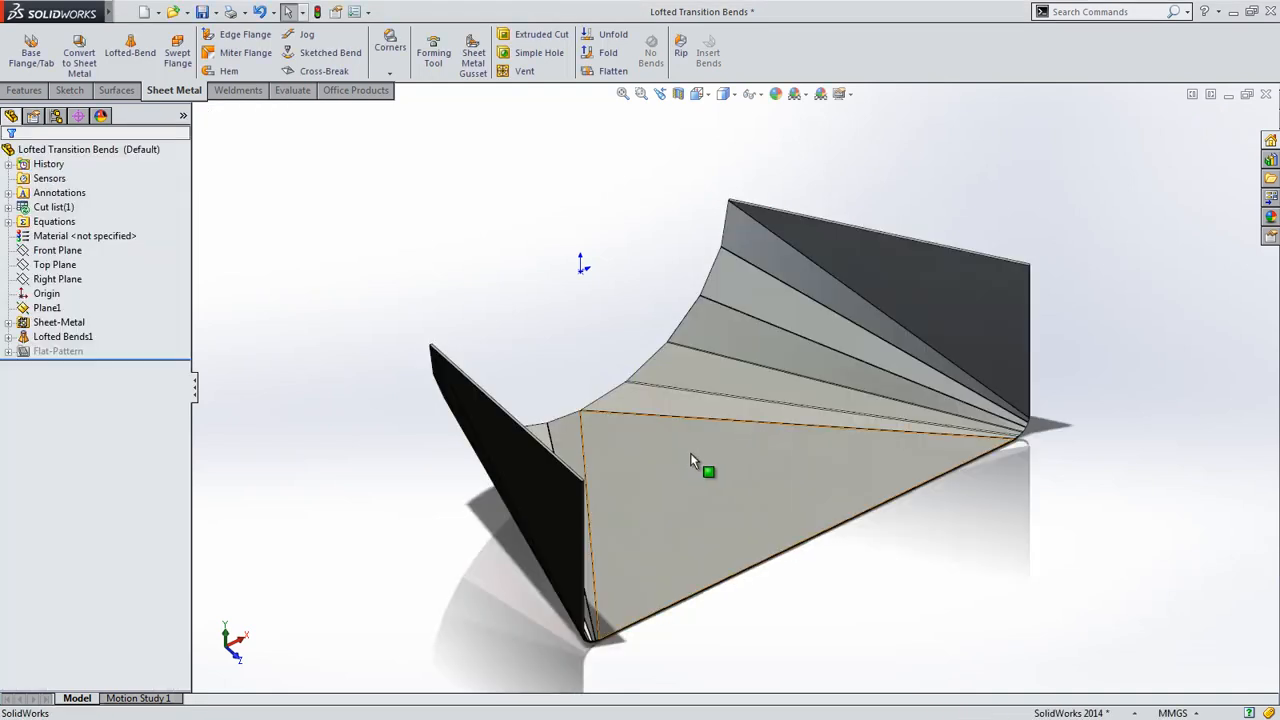
# Flatten the lofted transition part to show its flat pattern with bend lines
pyautogui.rightClick(727, 445)
pyautogui.click(728, 672)
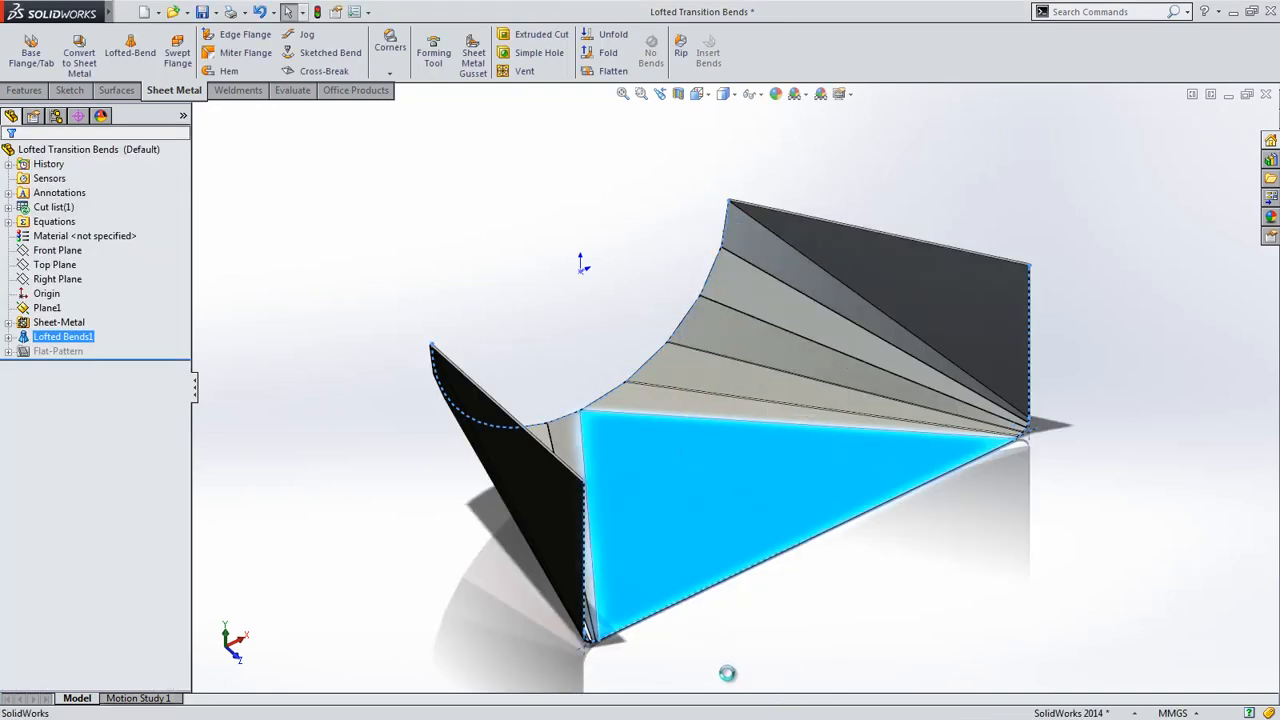
pyautogui.moveTo(733, 673); pyautogui.dragTo(735, 605, button='middle')
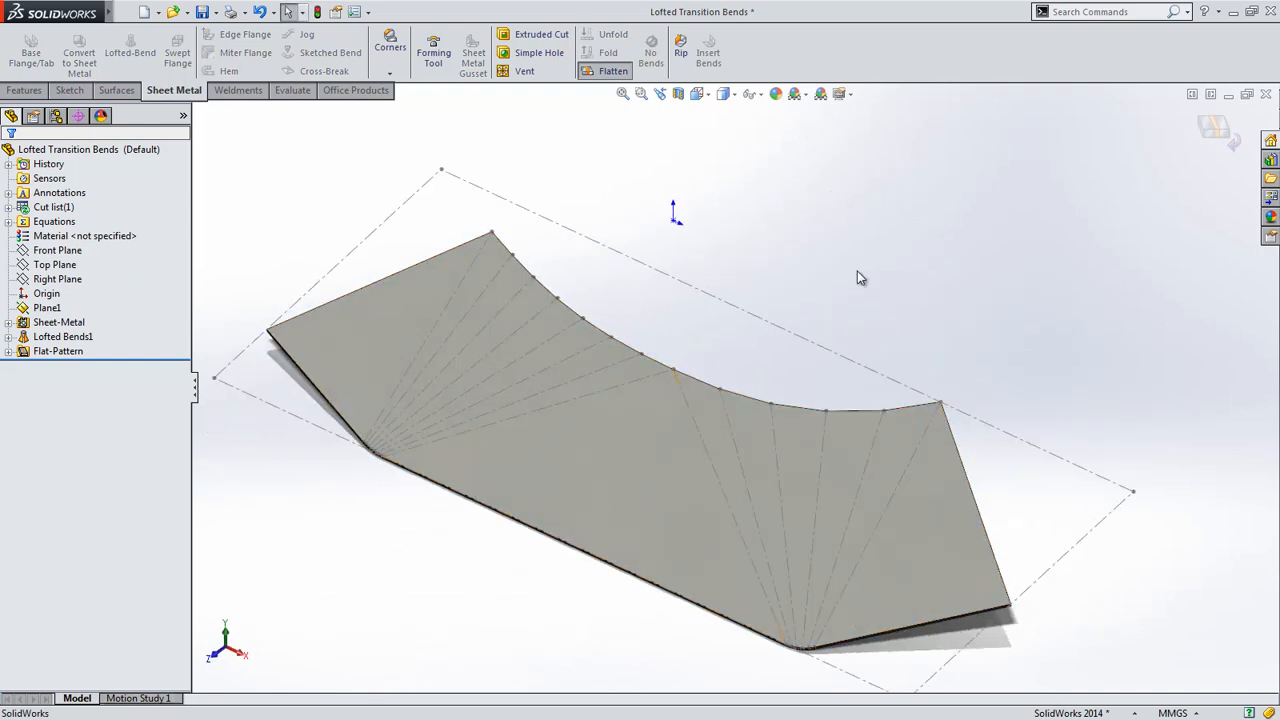